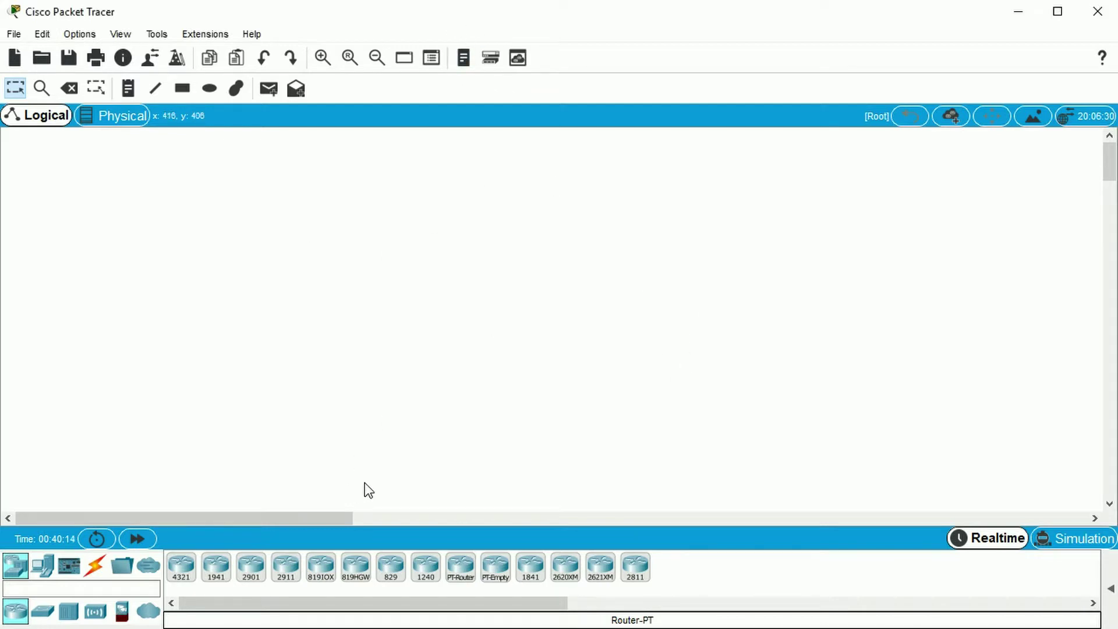
pyautogui.click(69, 565)
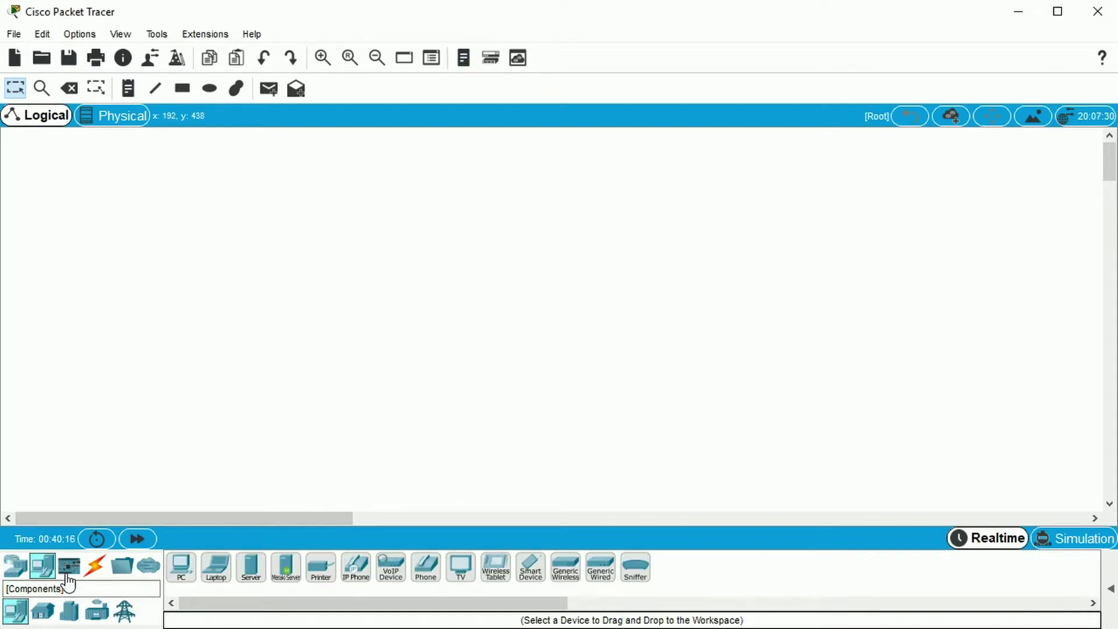
pyautogui.click(103, 573)
pyautogui.click(122, 569)
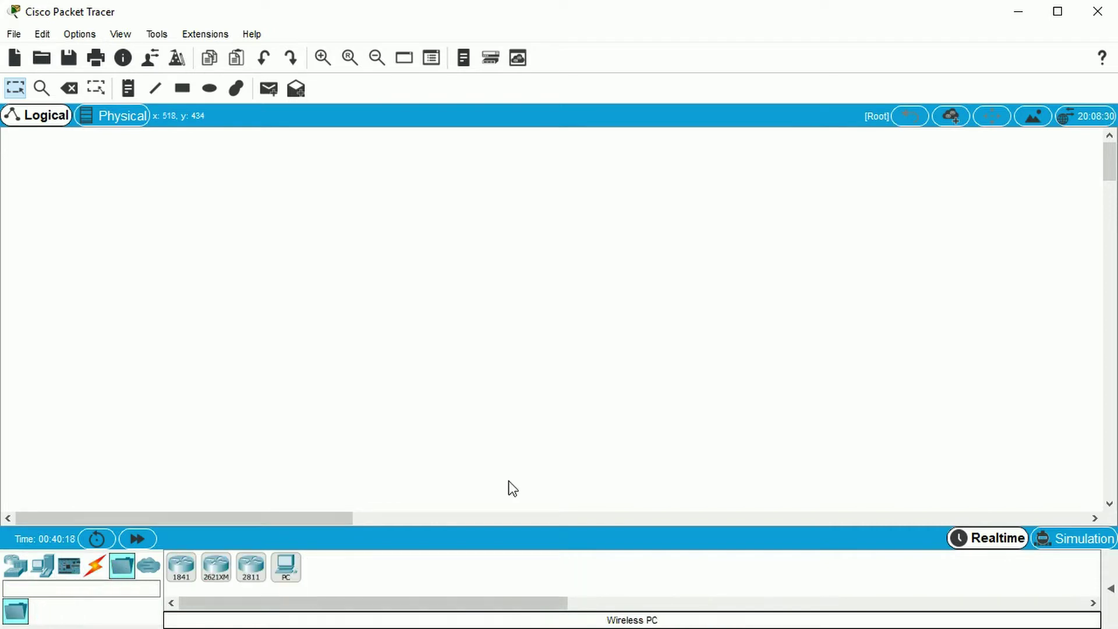
pyautogui.click(43, 566)
# - Place a 2901 router in the workspace and a 2960 switch directly below it
pyautogui.click(20, 574)
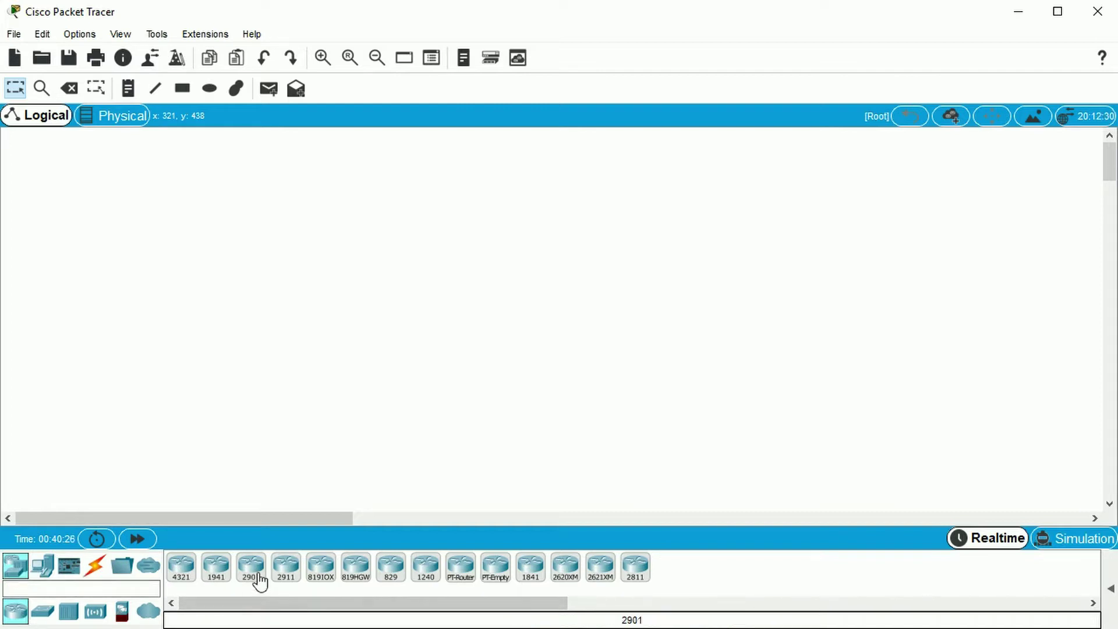
pyautogui.moveTo(259, 581); pyautogui.dragTo(426, 266)
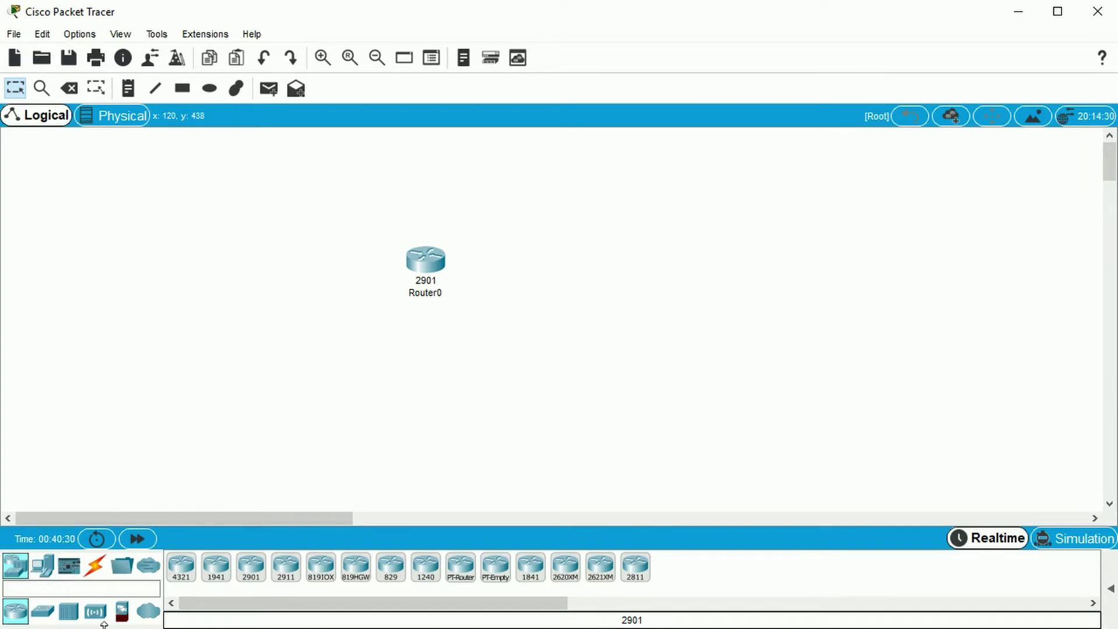
pyautogui.click(43, 611)
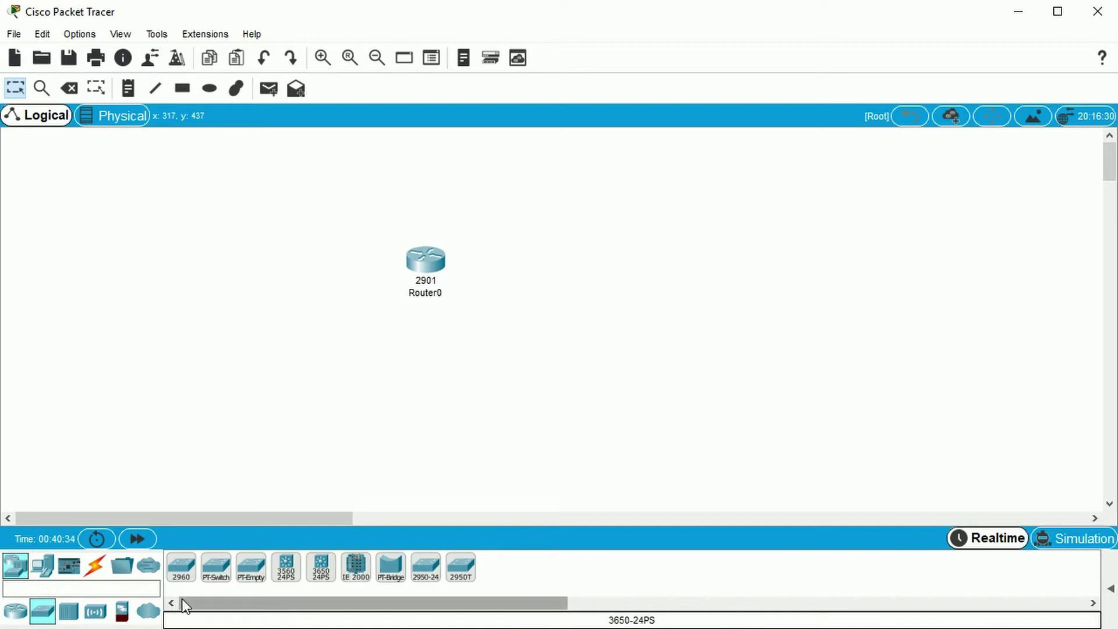
pyautogui.click(185, 582)
pyautogui.click(414, 326)
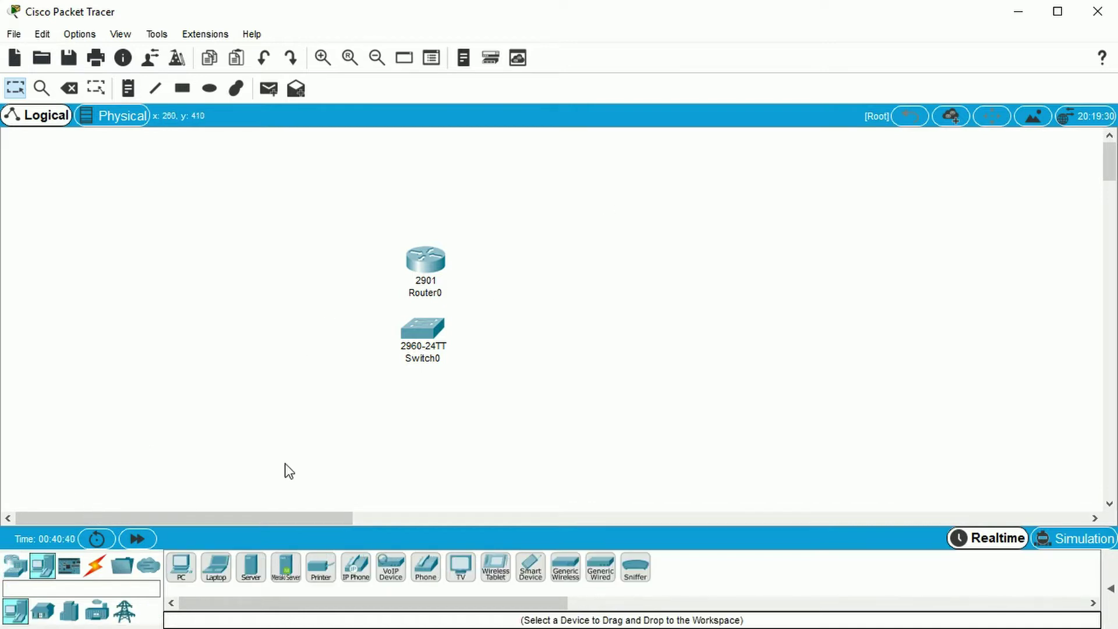
# - Place a PC below the switch and move the router, switch and PC together to the workspace's upper-left area
pyautogui.click(46, 573)
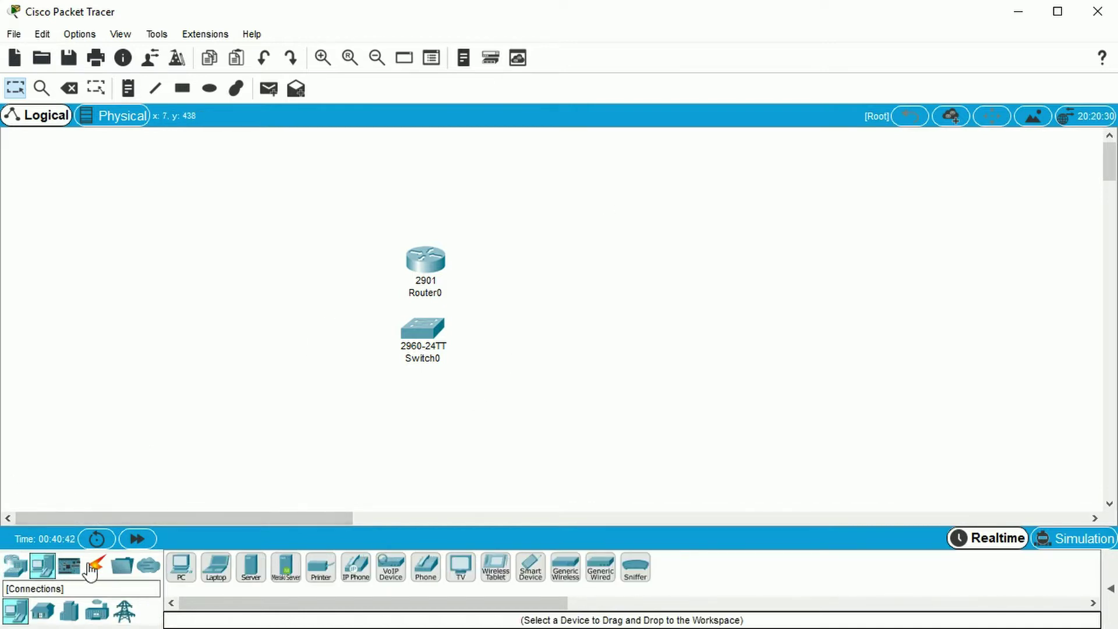
pyautogui.click(181, 567)
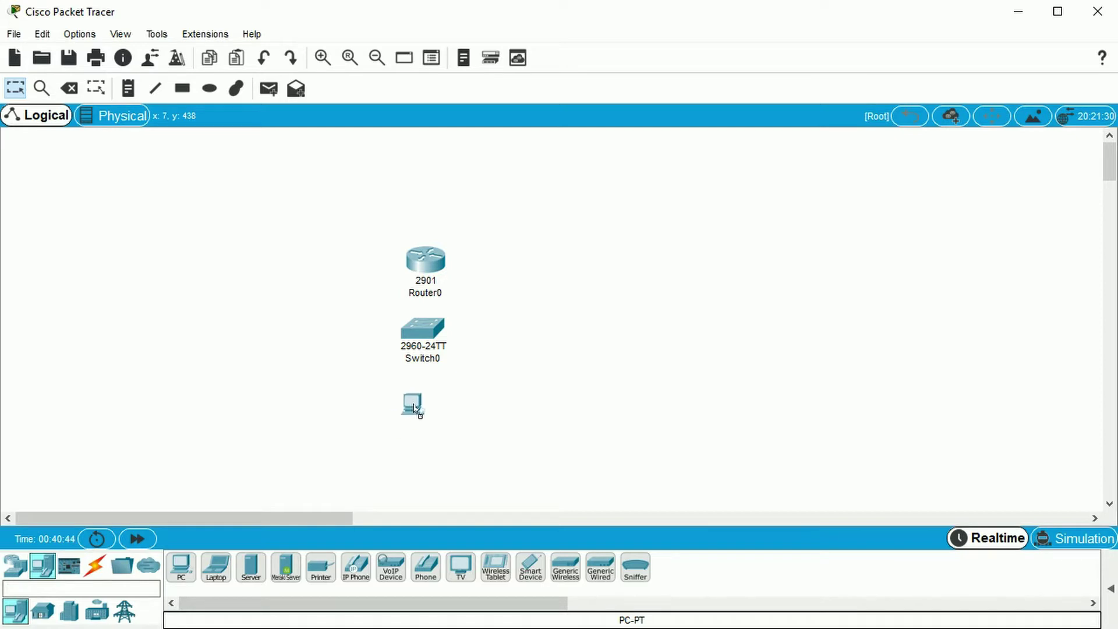
pyautogui.click(426, 420)
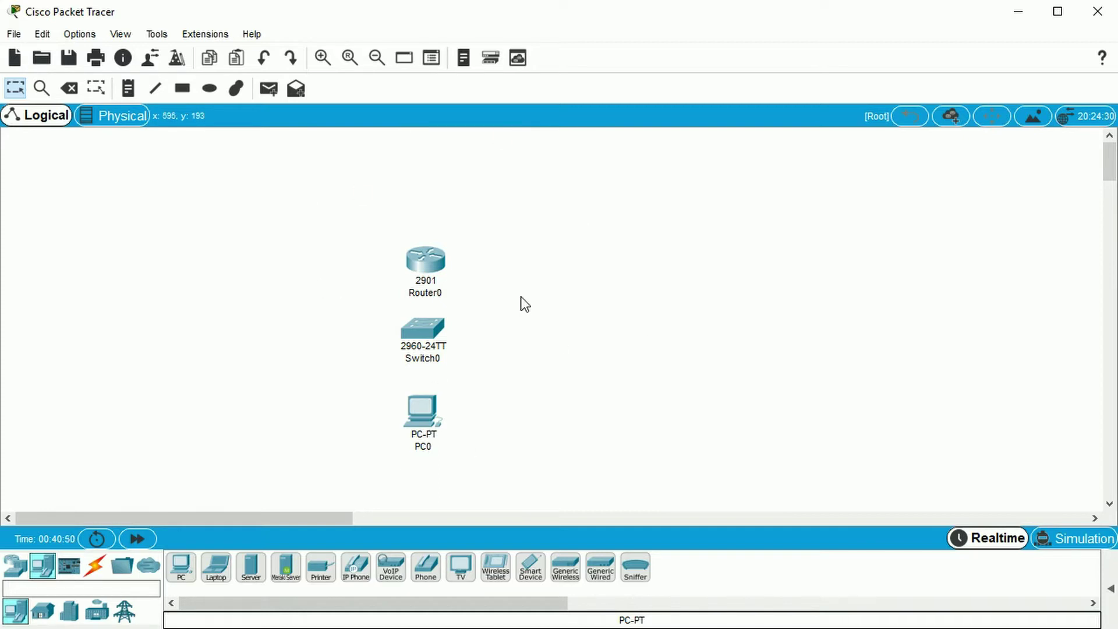
pyautogui.moveTo(557, 220); pyautogui.dragTo(424, 466)
pyautogui.moveTo(430, 260); pyautogui.dragTo(149, 186)
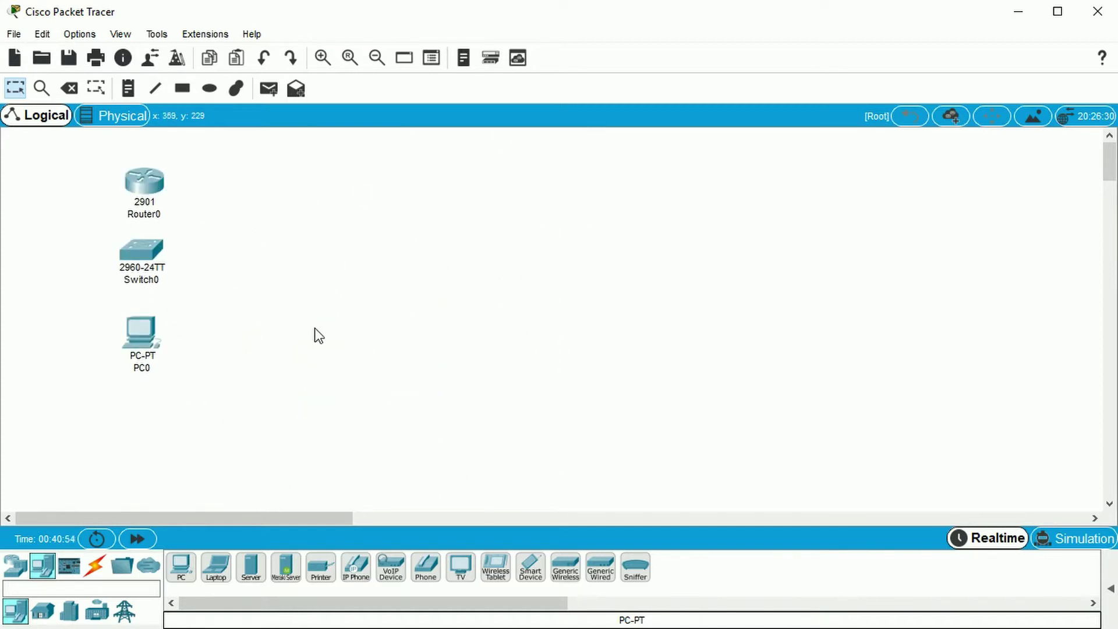
# - Connect PC0's FastEthernet0 port to Switch0's FastEthernet0/1 port with a copper straight-through cable
pyautogui.click(98, 572)
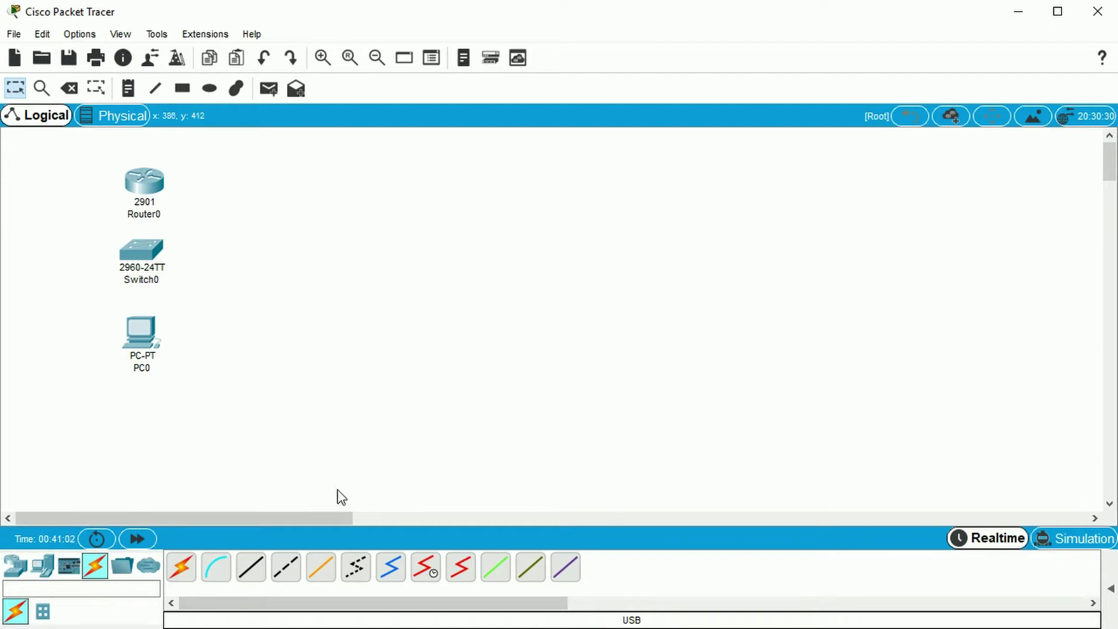
pyautogui.click(251, 575)
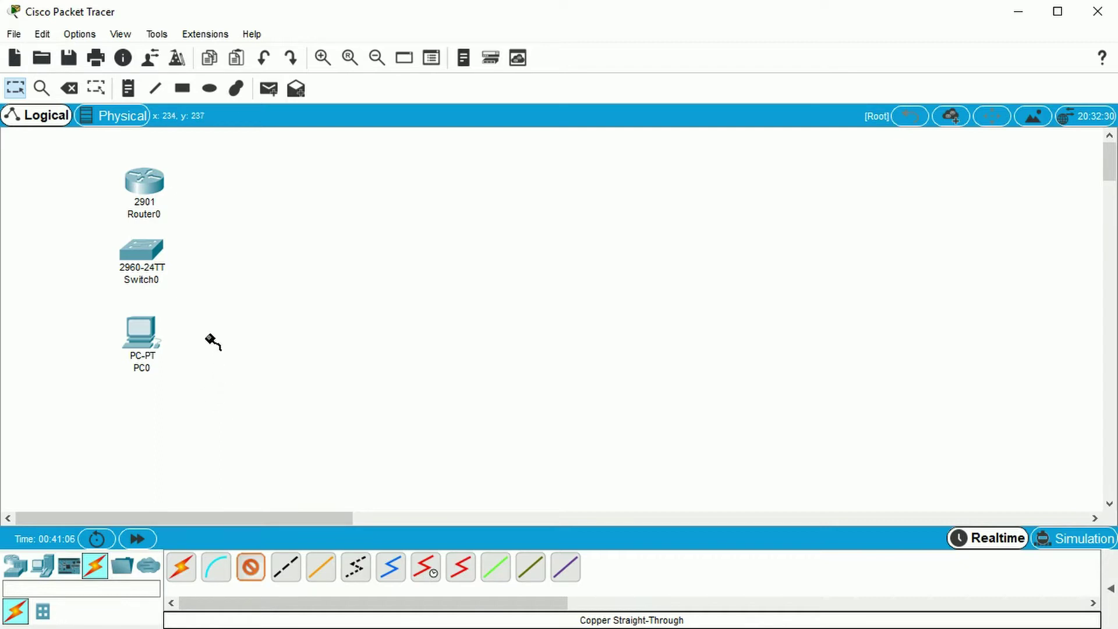
pyautogui.click(142, 330)
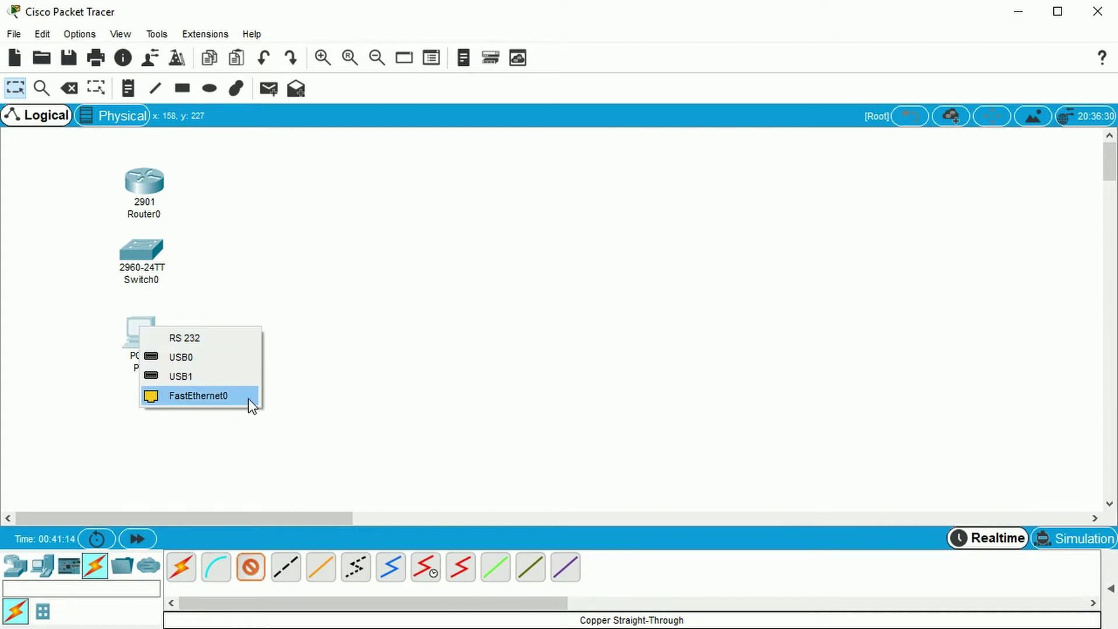
pyautogui.click(214, 398)
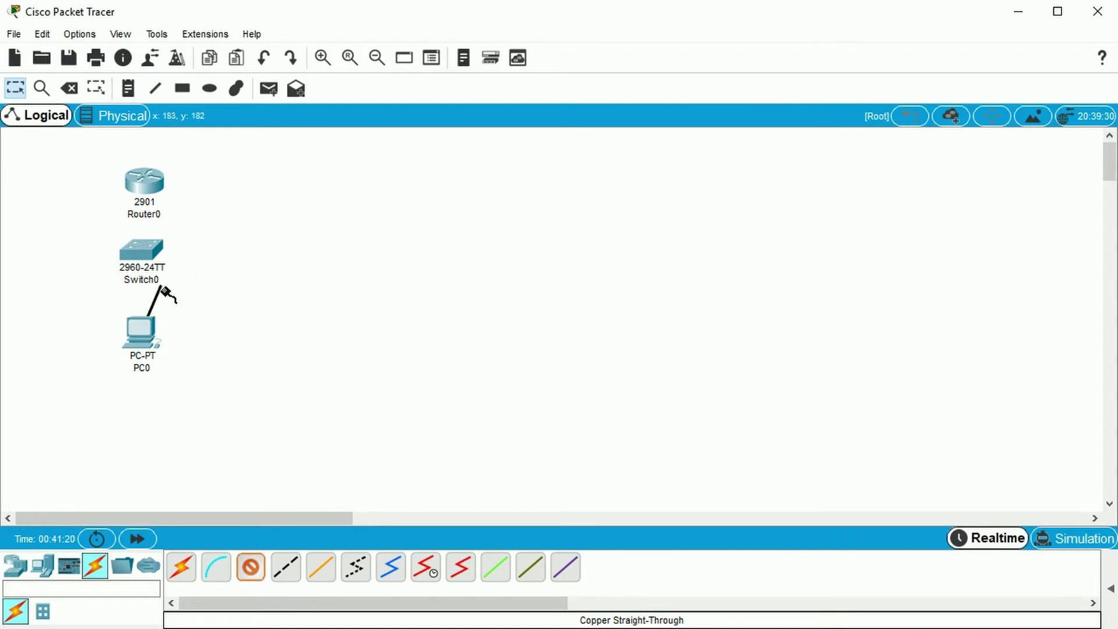
pyautogui.click(141, 247)
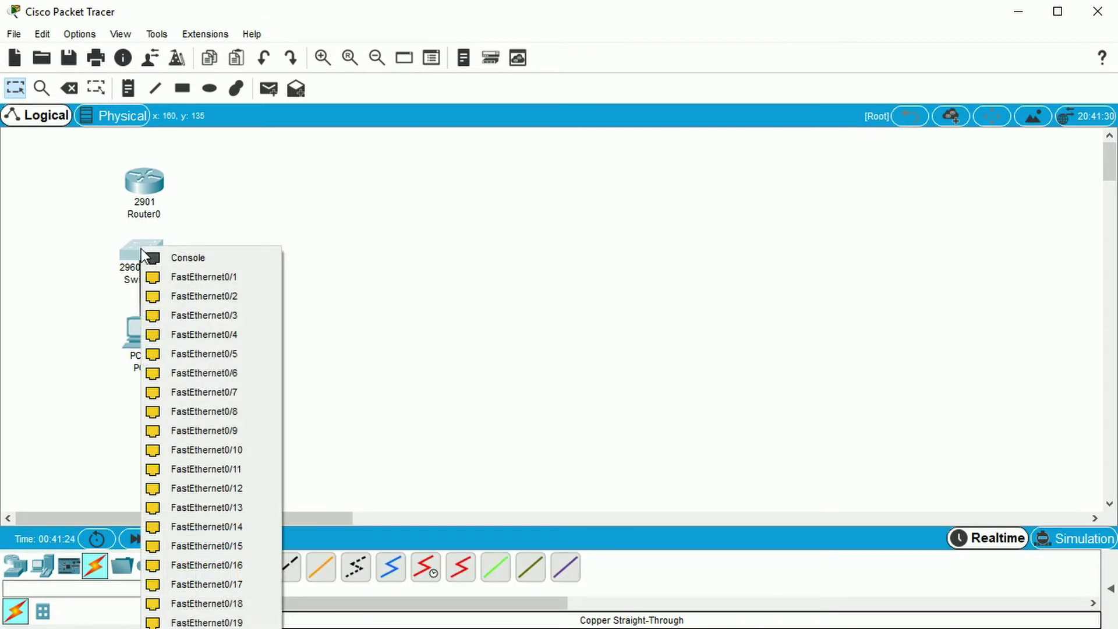
pyautogui.click(250, 277)
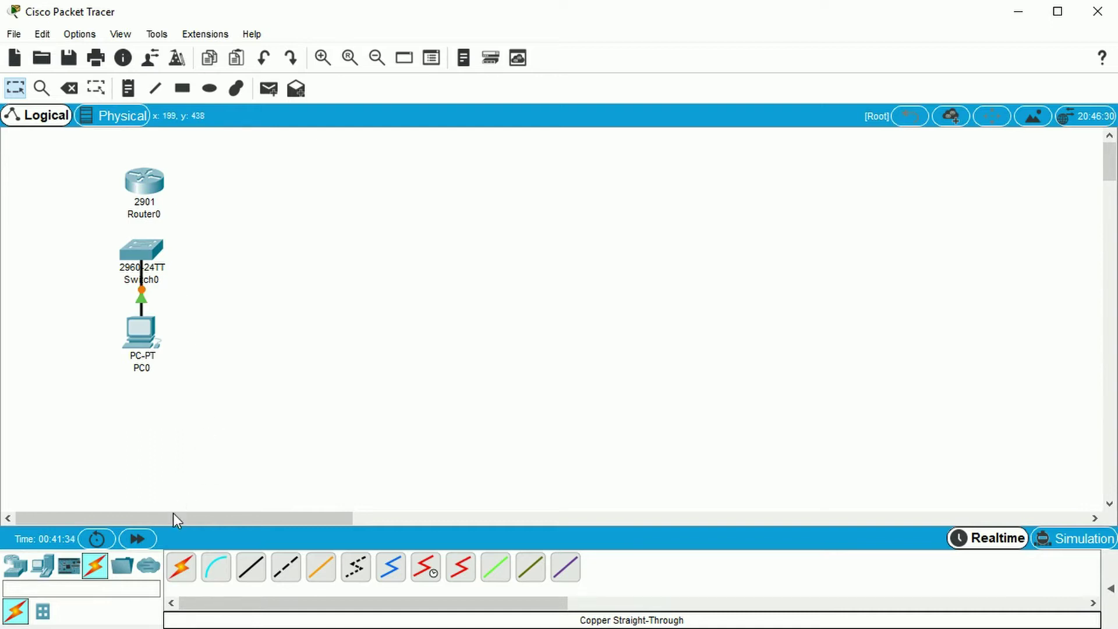
# - Fast-forward the network time and connect Switch0 to Router0's GigabitEthernet0/0 port with a copper straight-through cable
pyautogui.click(138, 540)
pyautogui.click(254, 578)
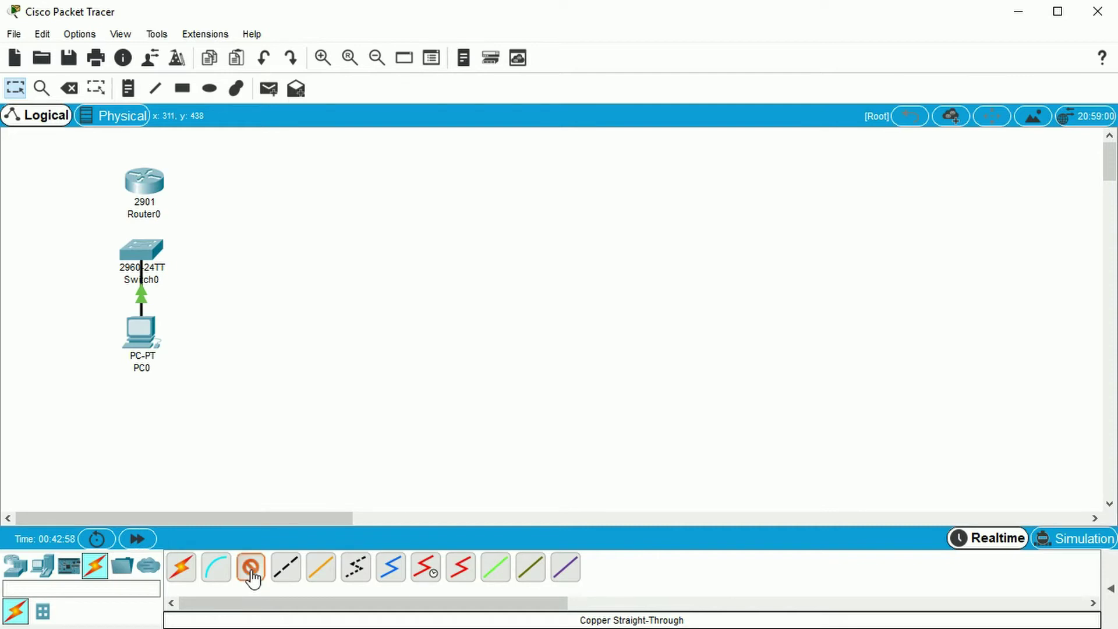
pyautogui.click(137, 242)
pyautogui.click(244, 280)
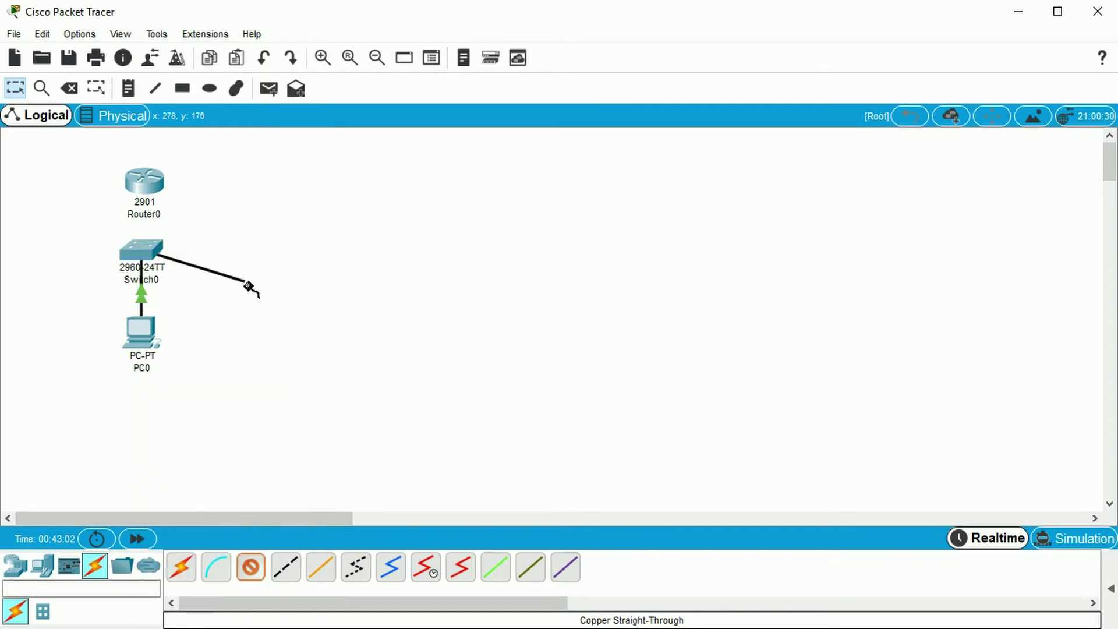
pyautogui.click(146, 182)
pyautogui.click(192, 232)
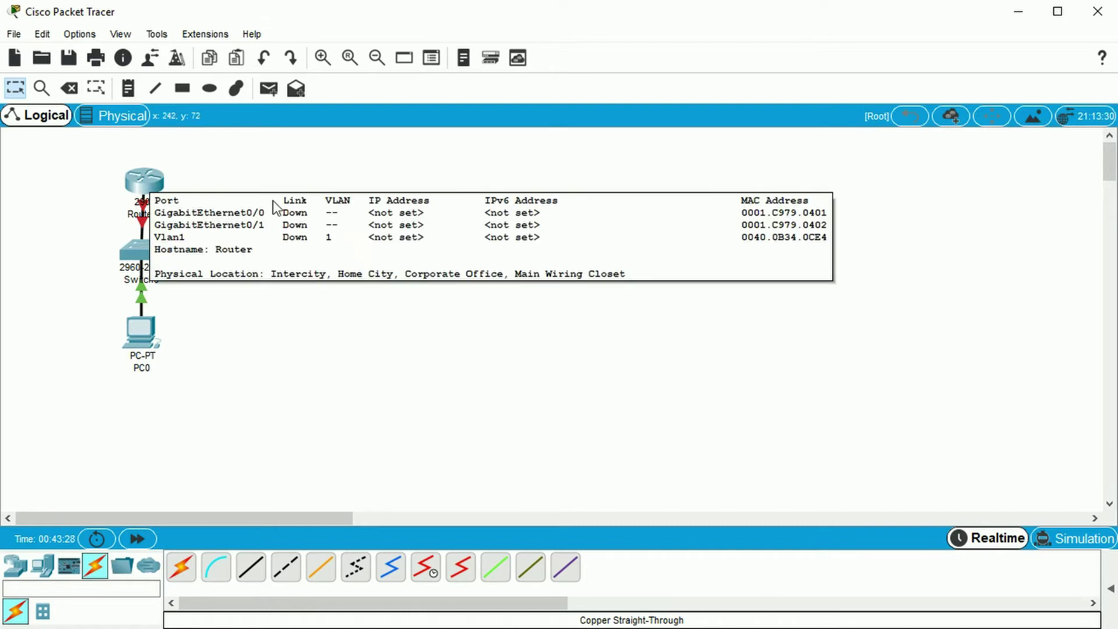
# - In Router0's command line, decline the initial configuration dialog and enter privileged EXEC mode with en
pyautogui.doubleClick(147, 183)
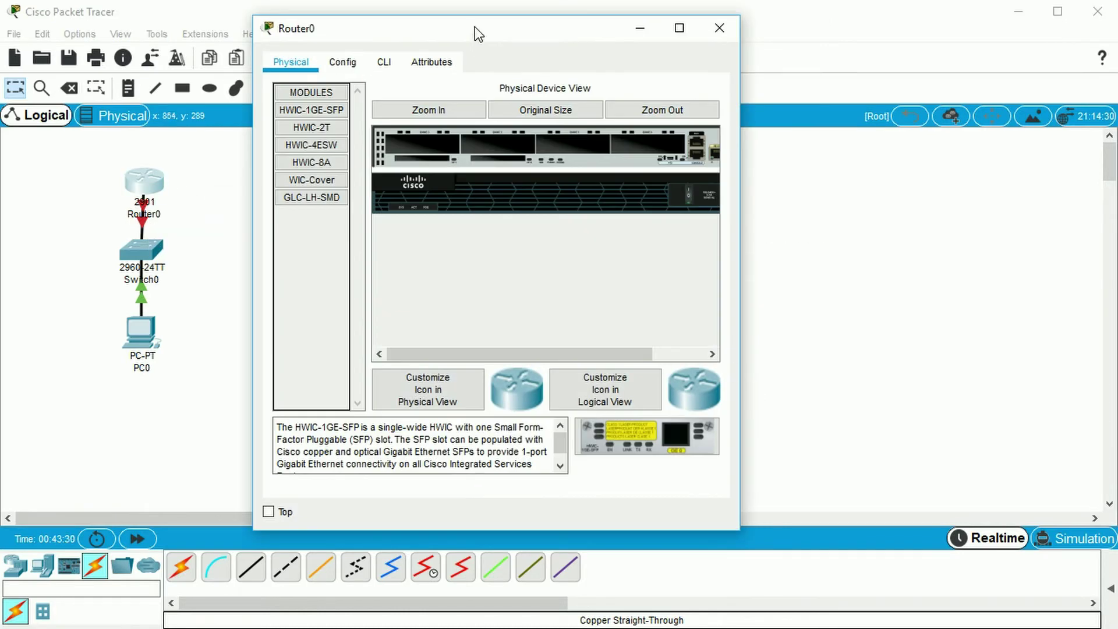
pyautogui.moveTo(474, 27); pyautogui.dragTo(526, 33)
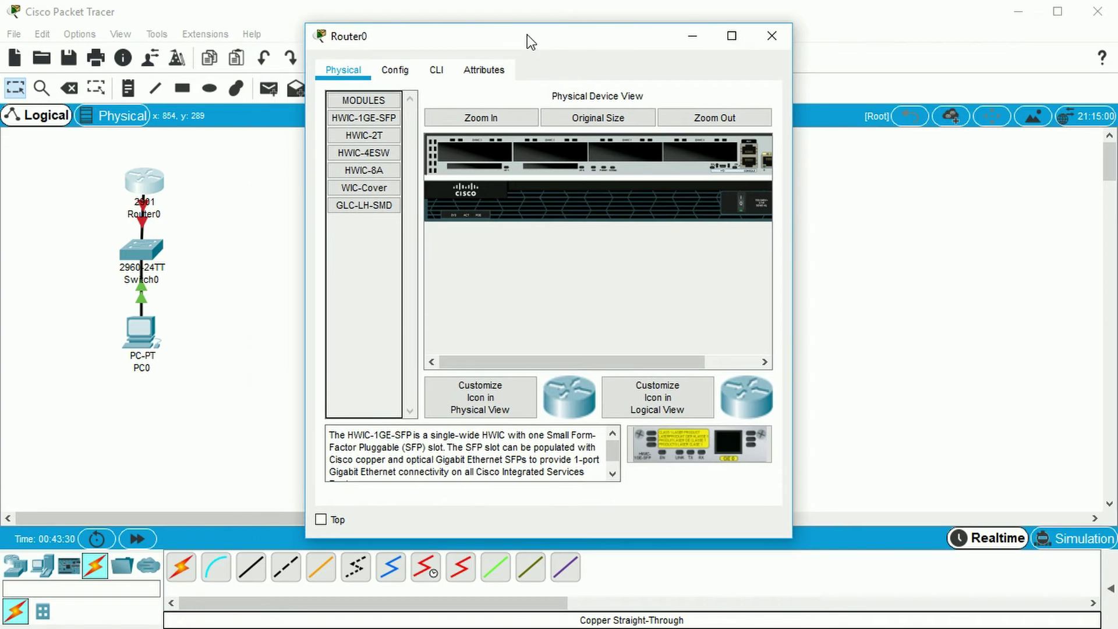
pyautogui.click(437, 71)
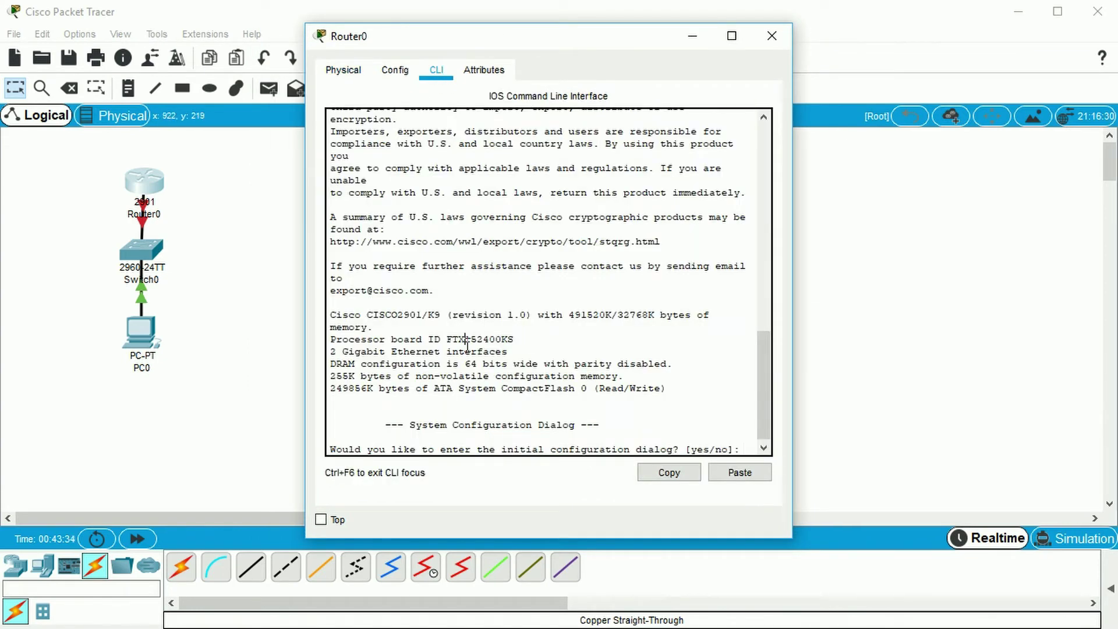
pyautogui.write('no')
pyautogui.press('Return')
pyautogui.press('Return')
pyautogui.write('en')
pyautogui.press('Return')
pyautogui.press('Return')
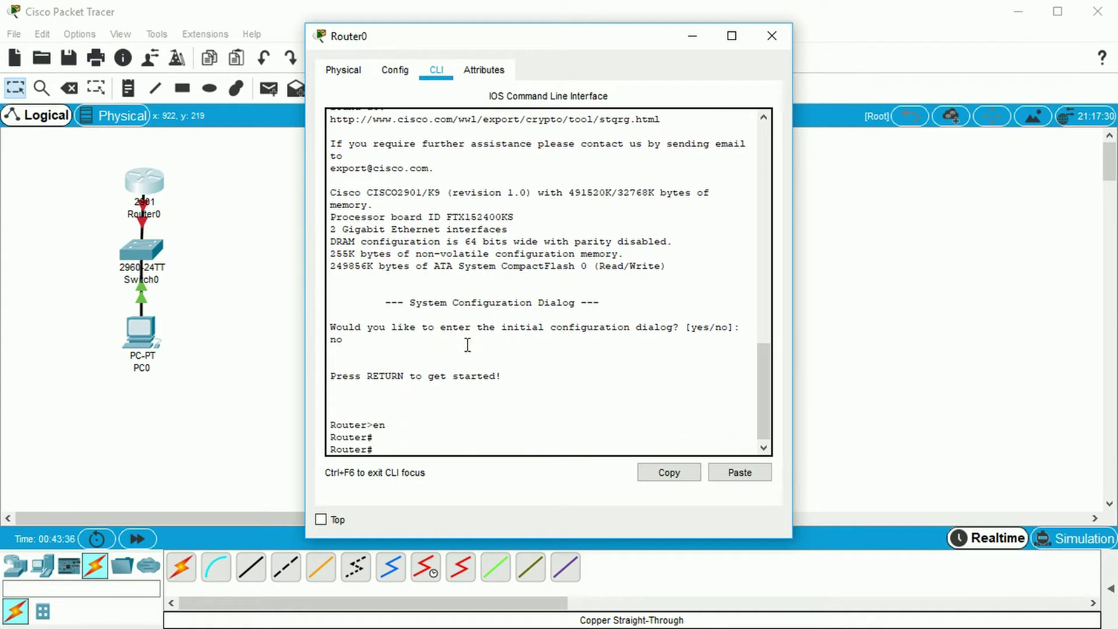
pyautogui.press('Return')
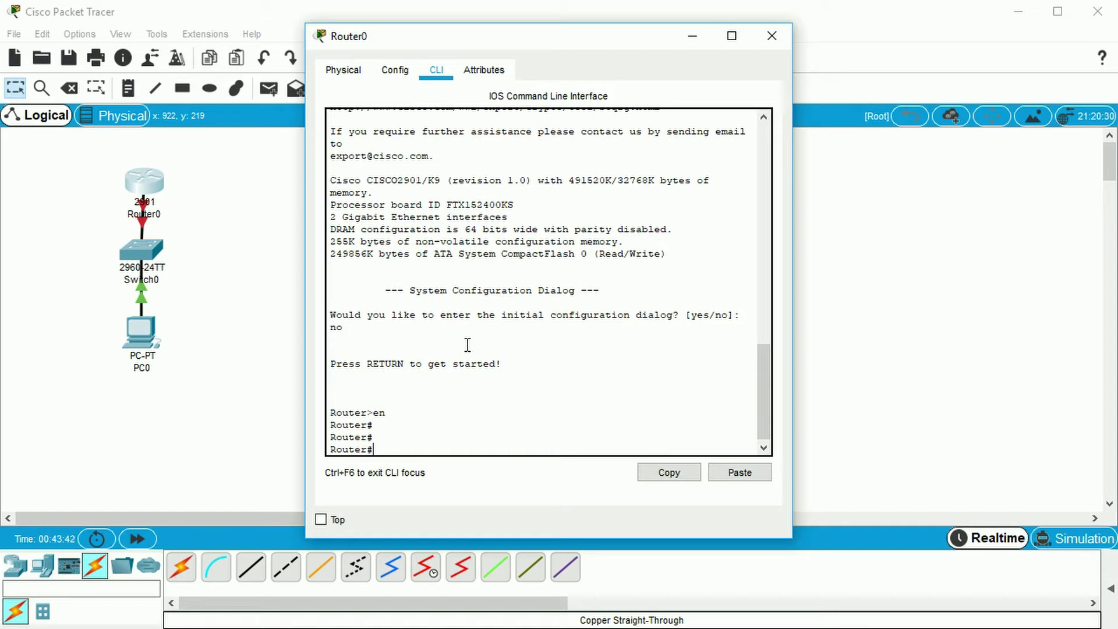
# - In Router0's configuration mode, assign 192.168.0.1 with mask 255.255.255.0 to interface g0/0 and enable the interface
pyautogui.write('conf t')
pyautogui.press('Return')
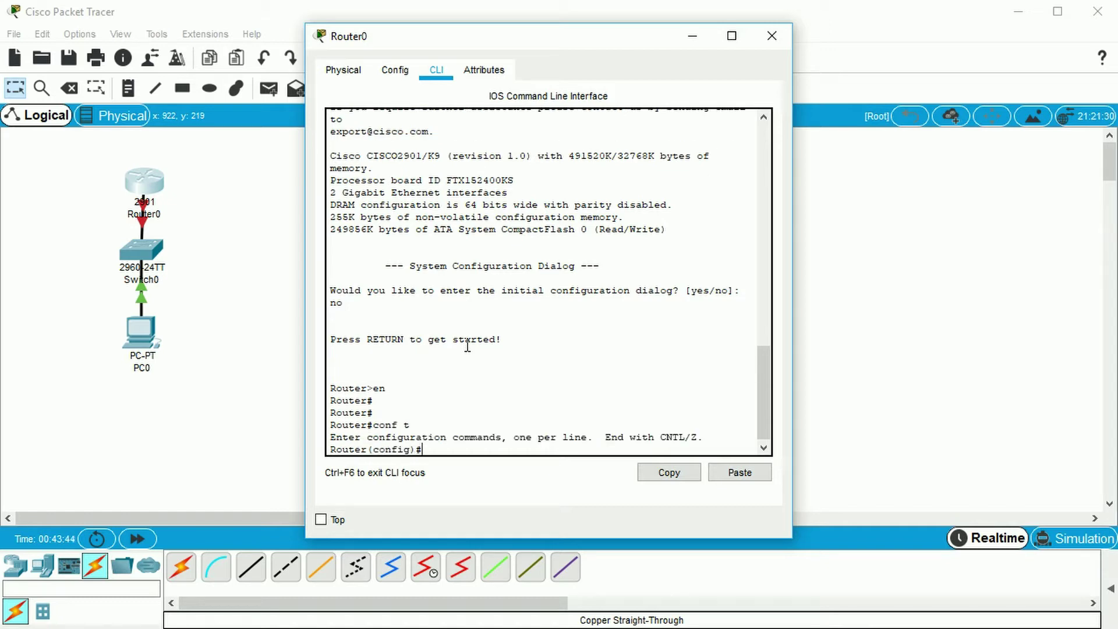
pyautogui.write('int g0/0')
pyautogui.press('Return')
pyautogui.write('ip ad')
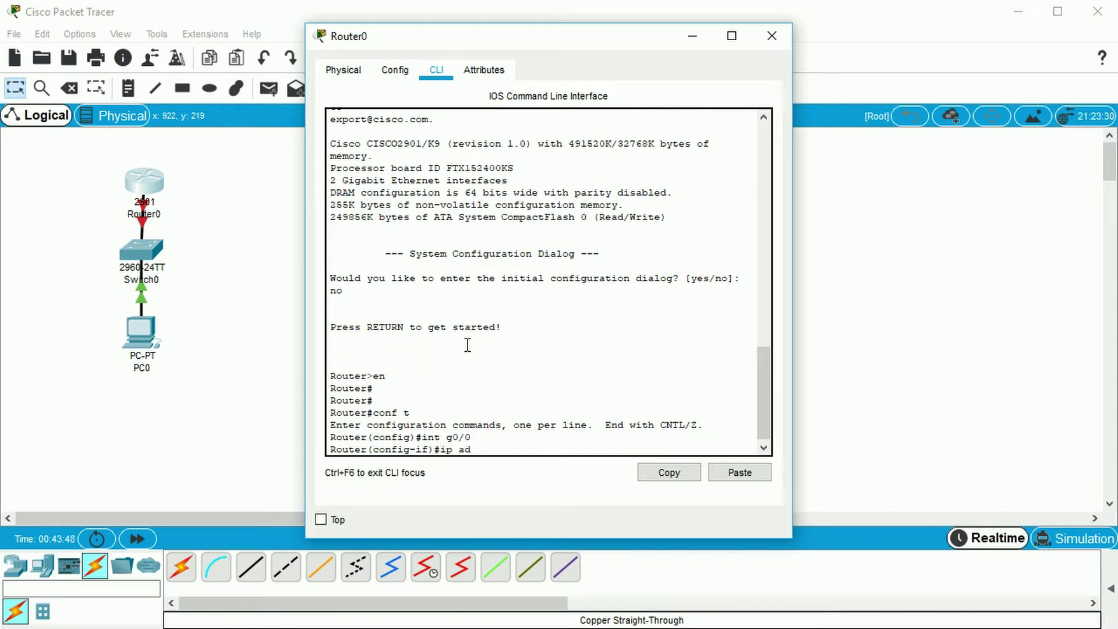
pyautogui.write('d 192.168.0.1 255.255.255.0')
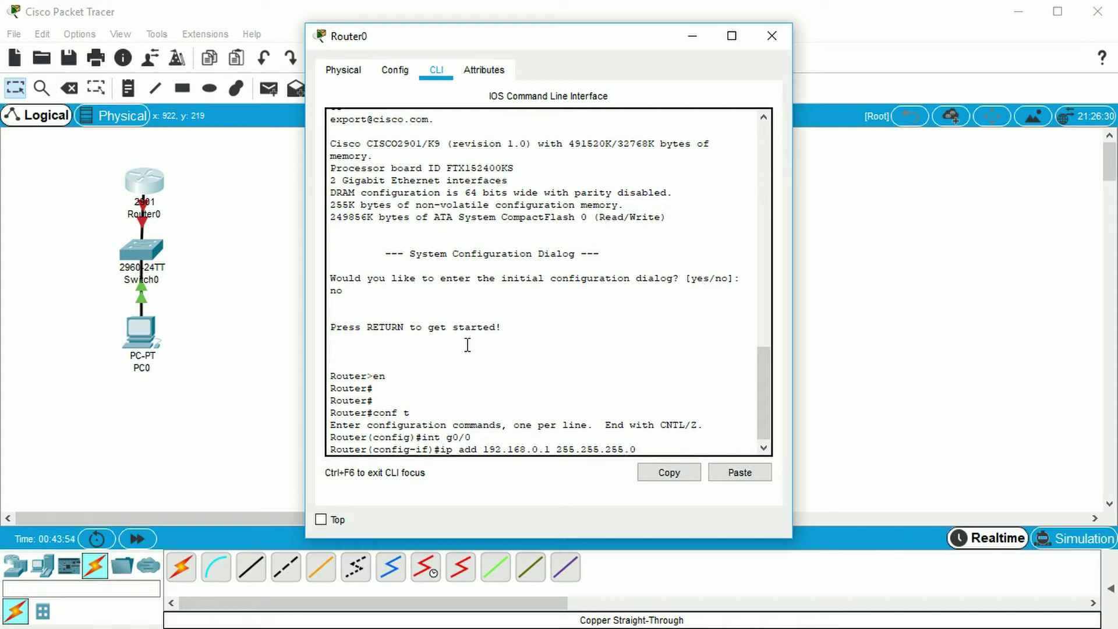
pyautogui.press('Return')
pyautogui.write('no shu')
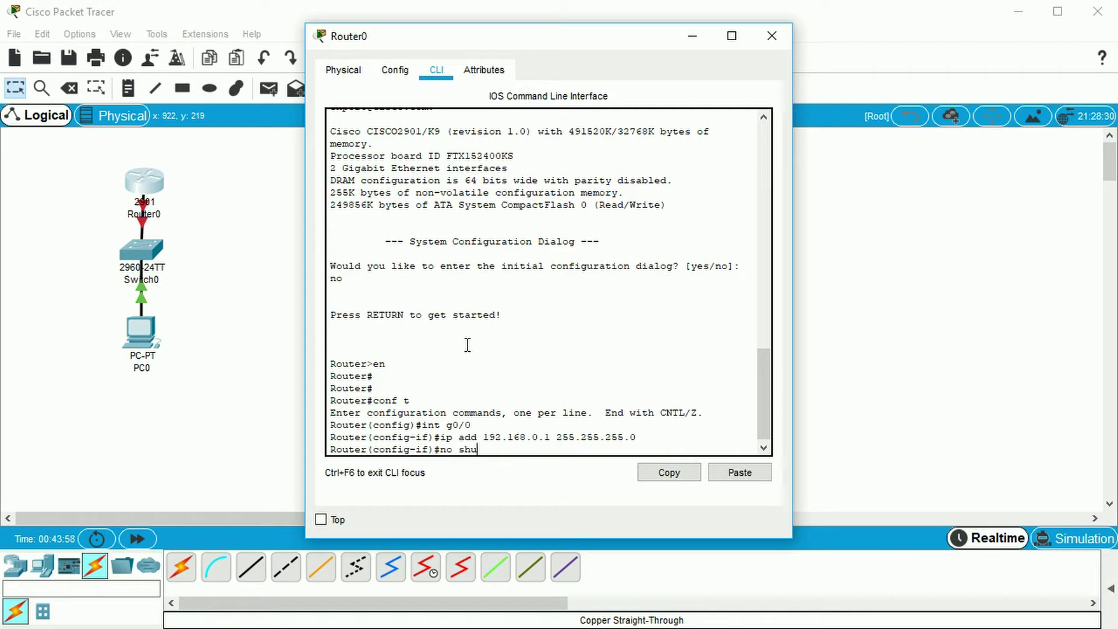
pyautogui.press('Return')
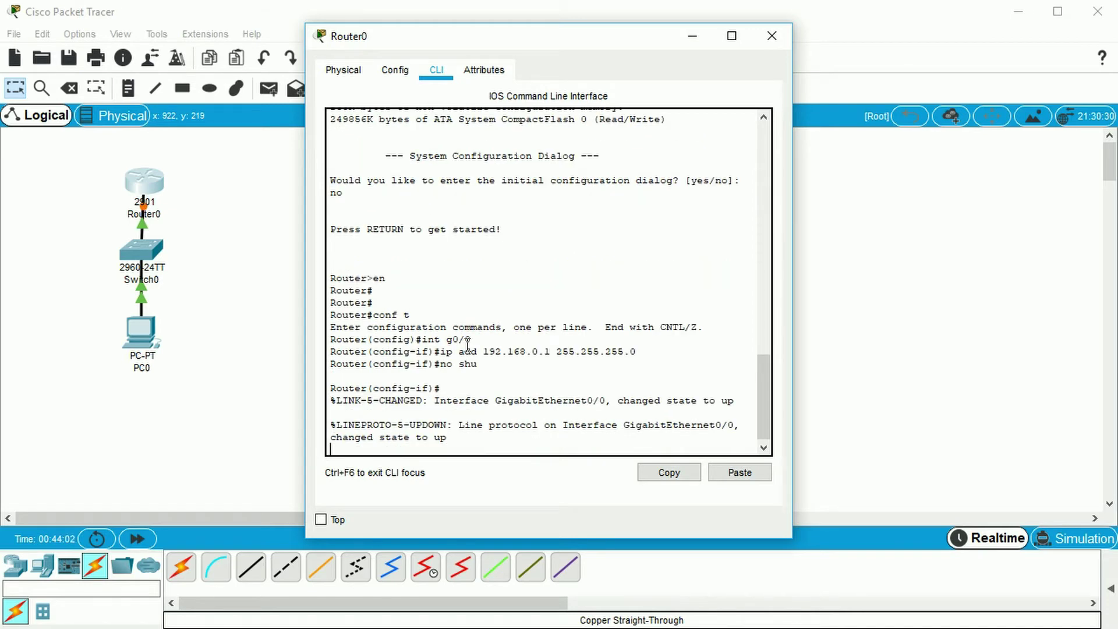
pyautogui.press('Return')
pyautogui.press('Return')
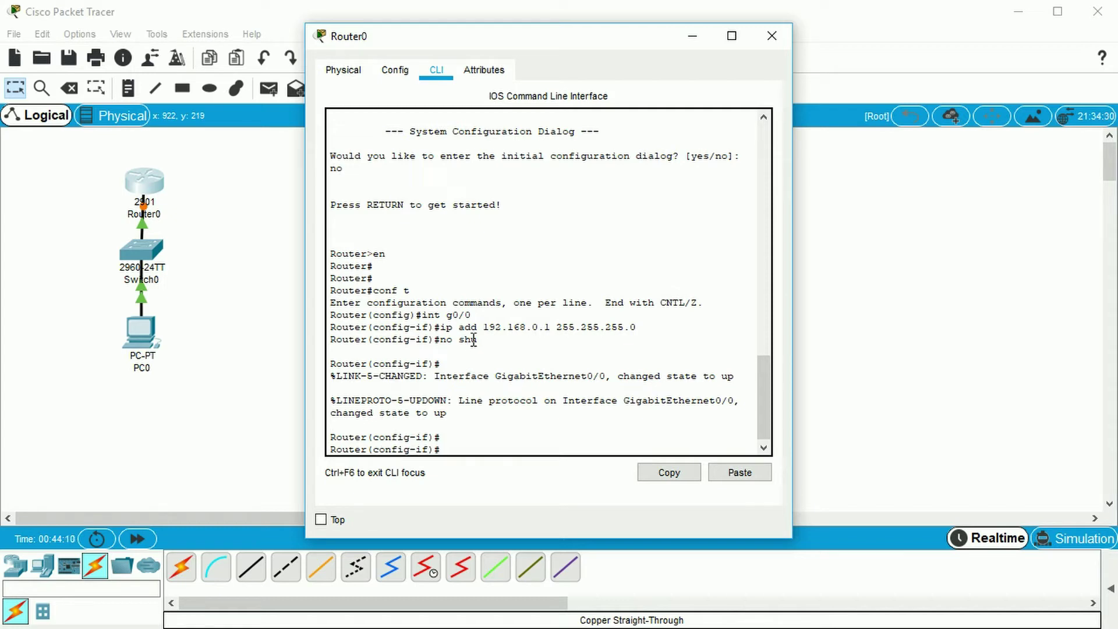
pyautogui.click(772, 37)
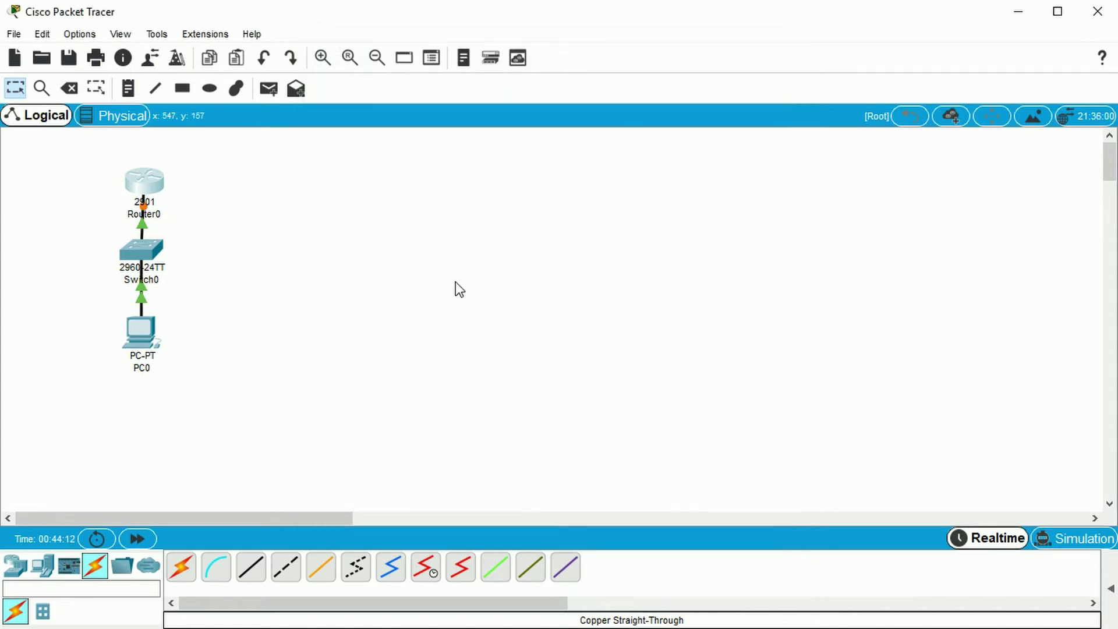
# - Give PC0 the static IP address 192.168.0.50 with subnet mask 255.255.255.0 and default gateway 192.168.0.1
pyautogui.click(142, 329)
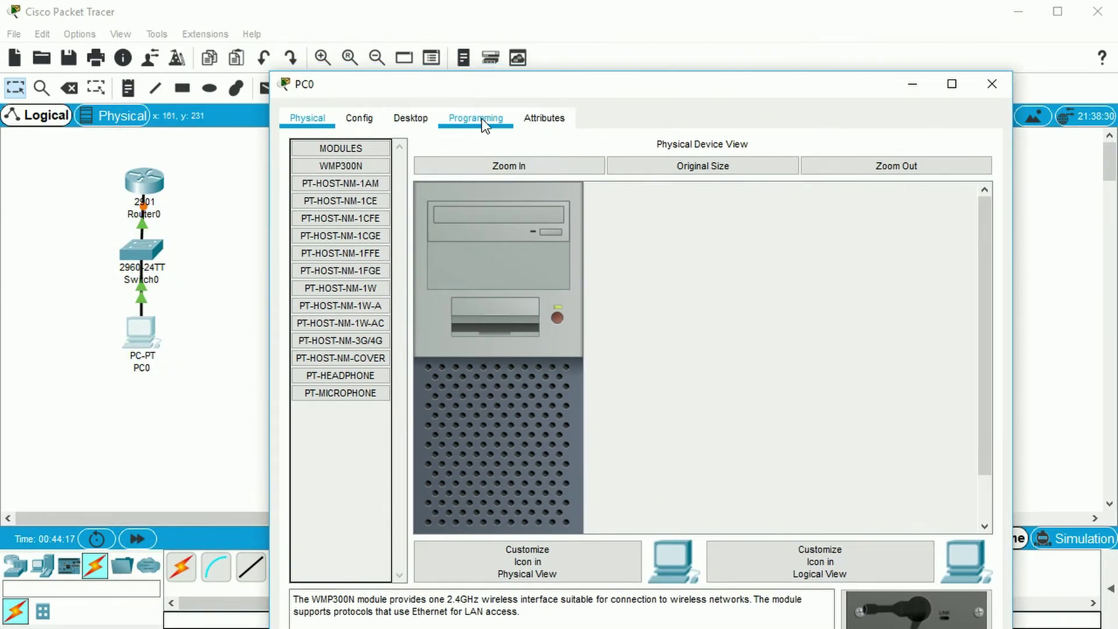
pyautogui.click(411, 118)
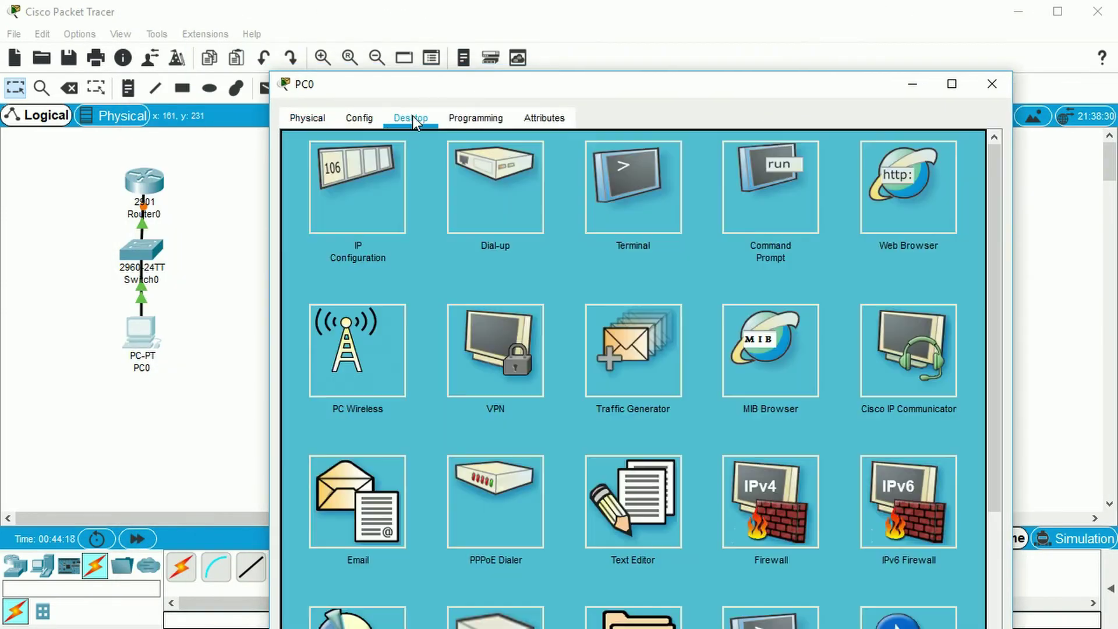
pyautogui.click(366, 204)
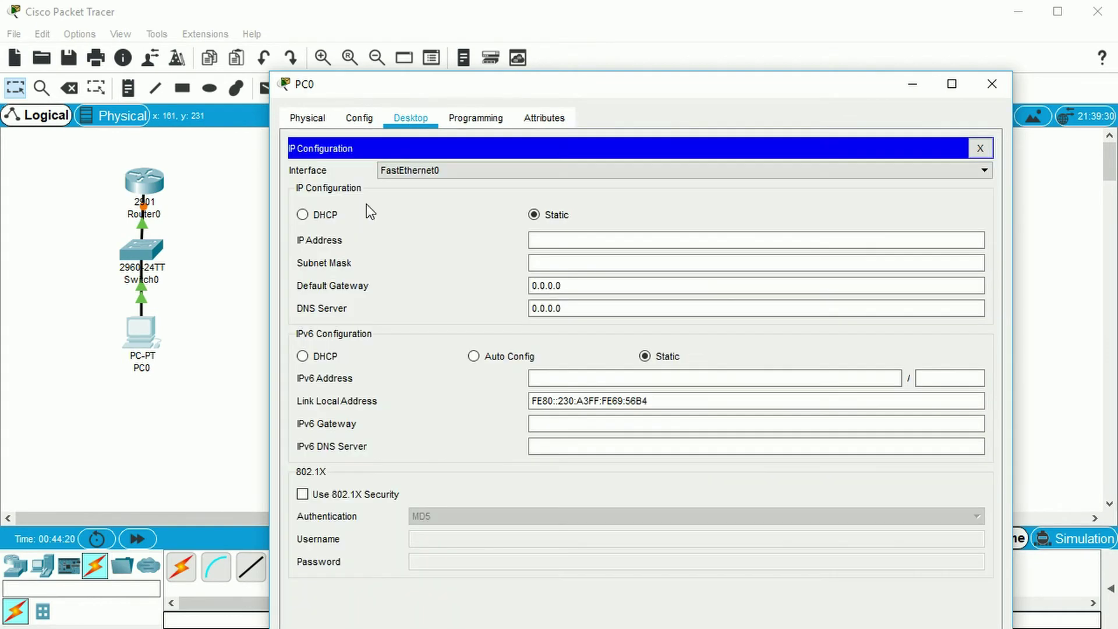
pyautogui.click(581, 243)
pyautogui.write('192.16')
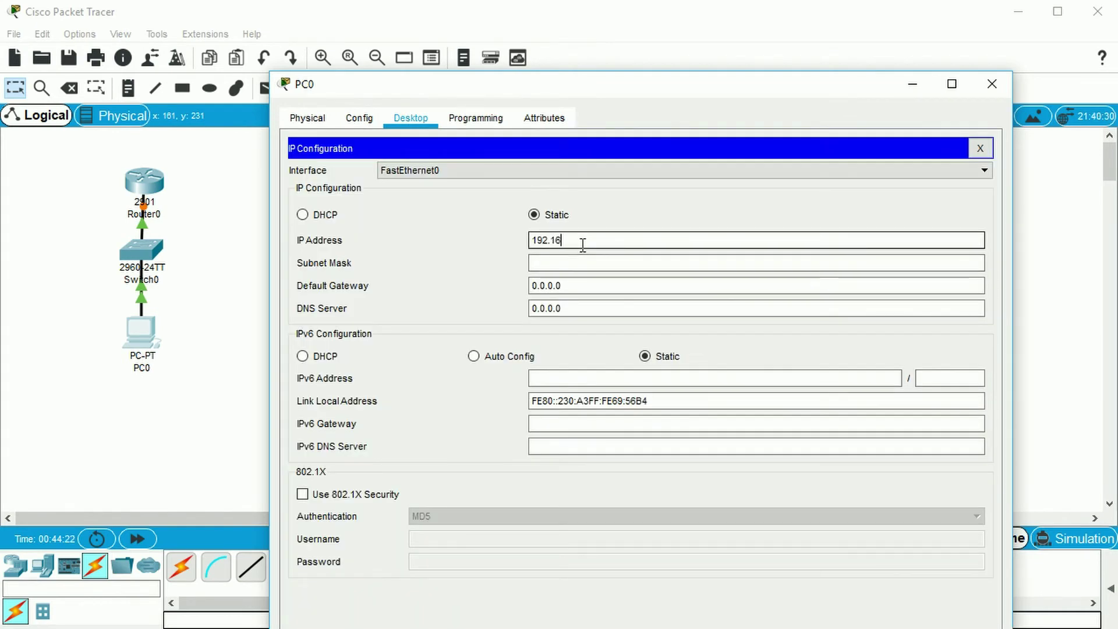
pyautogui.write('8.0.59')
pyautogui.press('Tab')
pyautogui.press('Tab')
pyautogui.write('192')
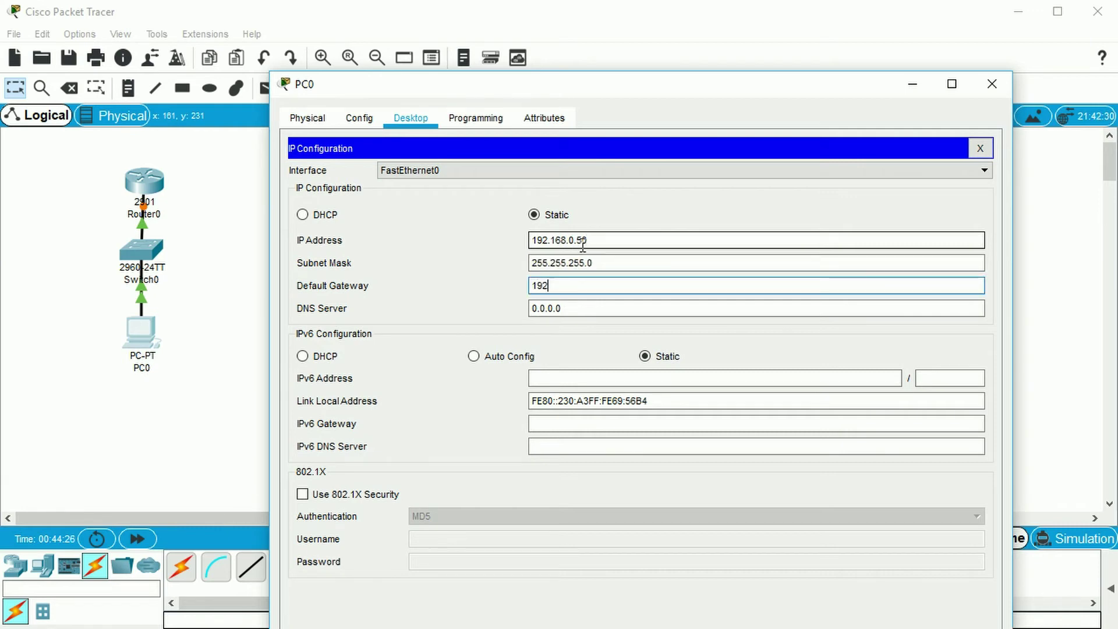
pyautogui.write('.168.0.1')
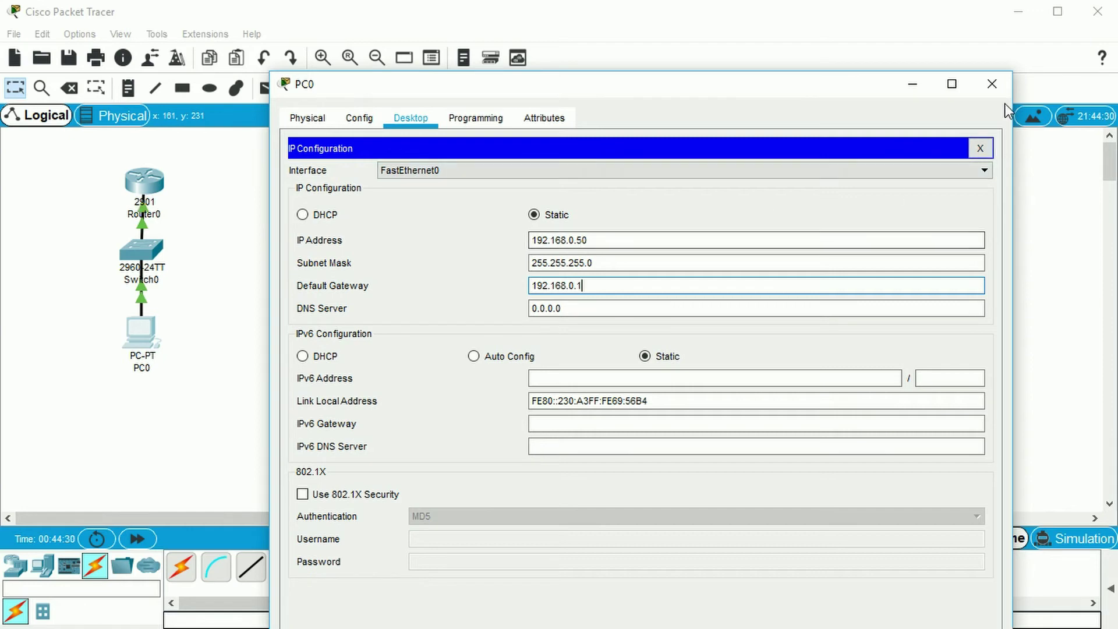
pyautogui.click(980, 148)
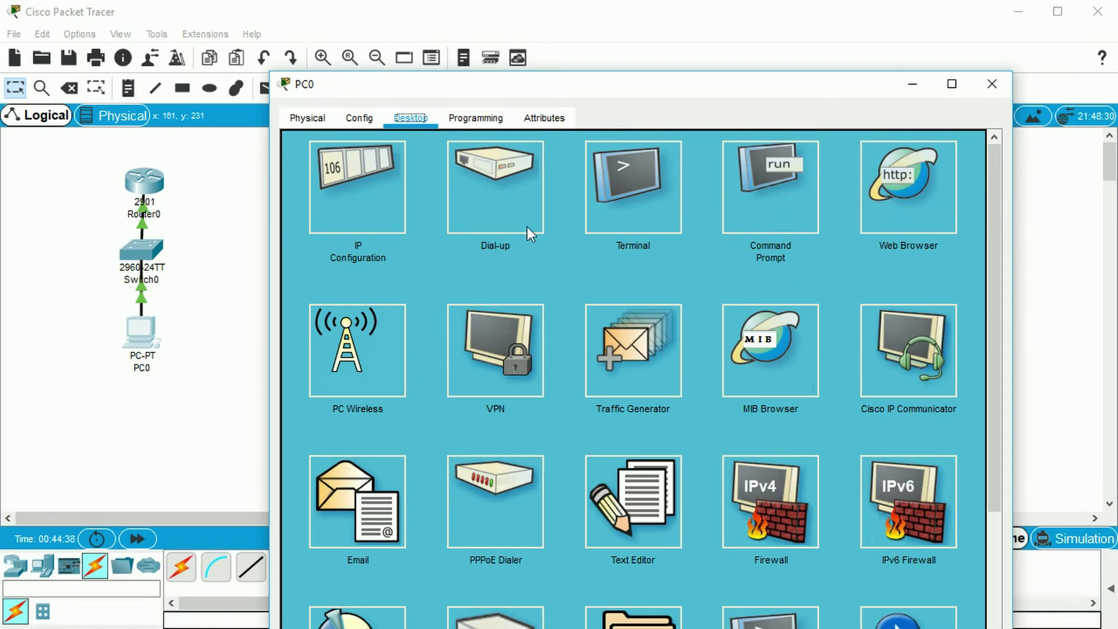
# - Test connectivity to the router by pinging 192.168.0.1 from PC0's command prompt
pyautogui.click(779, 170)
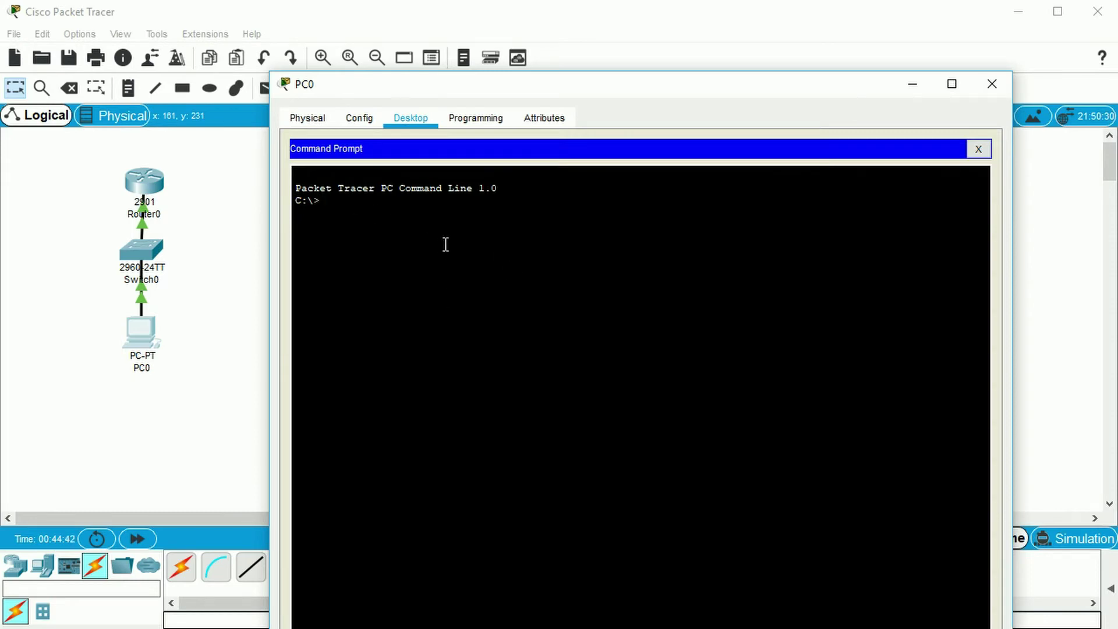
pyautogui.write('ping 192.168.0.1')
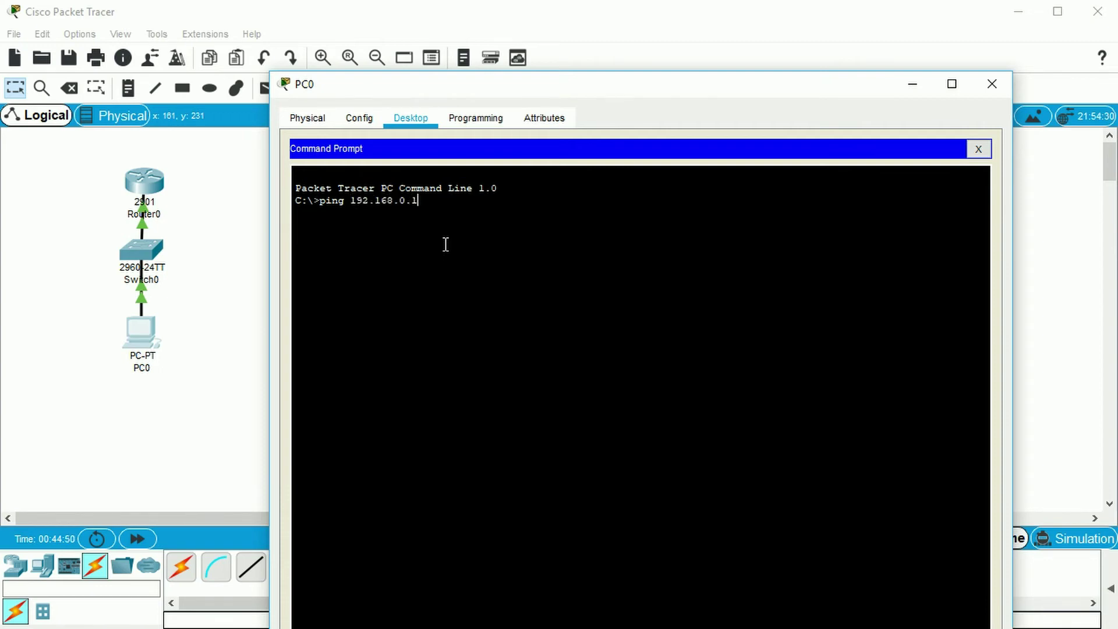
pyautogui.press('Return')
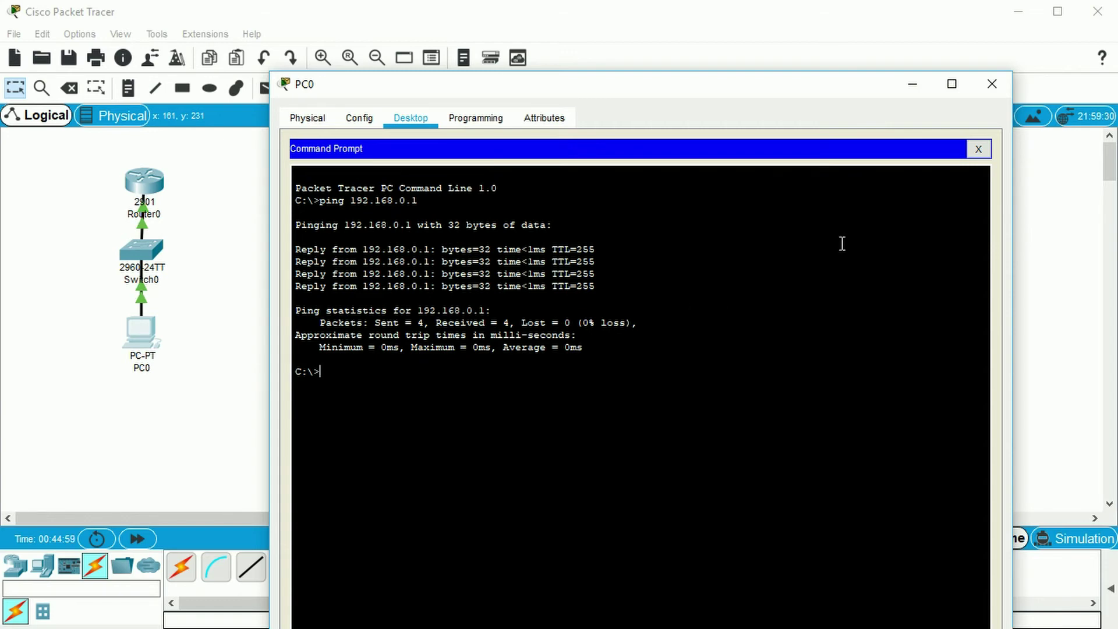
pyautogui.click(991, 84)
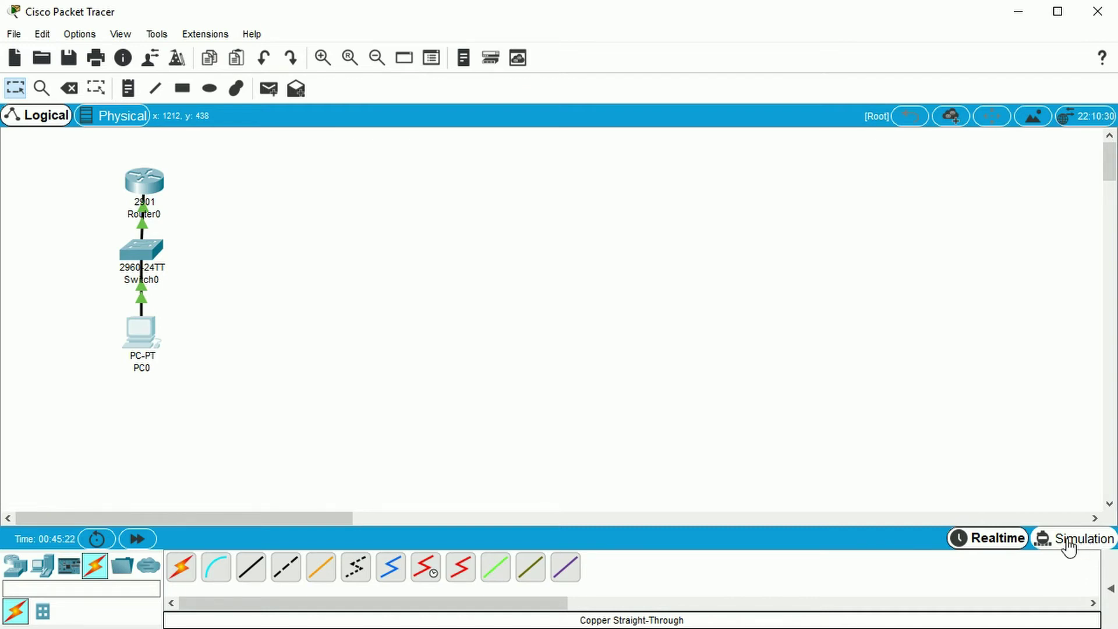
# - Switch to Simulation mode and restrict the event list filters to ICMP only
pyautogui.click(1068, 542)
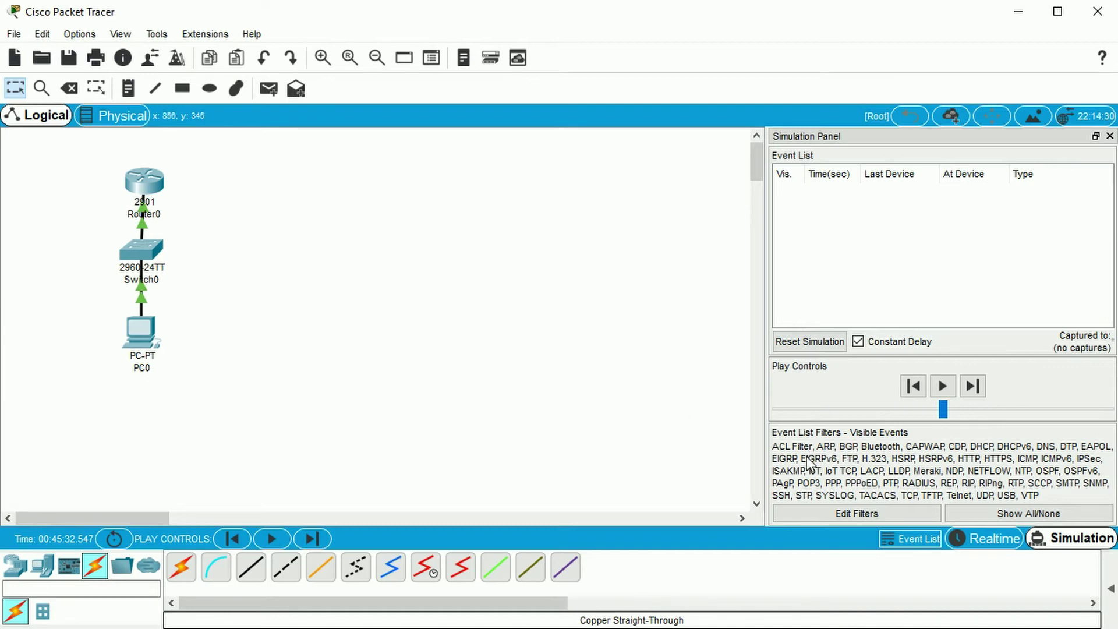
pyautogui.click(1064, 509)
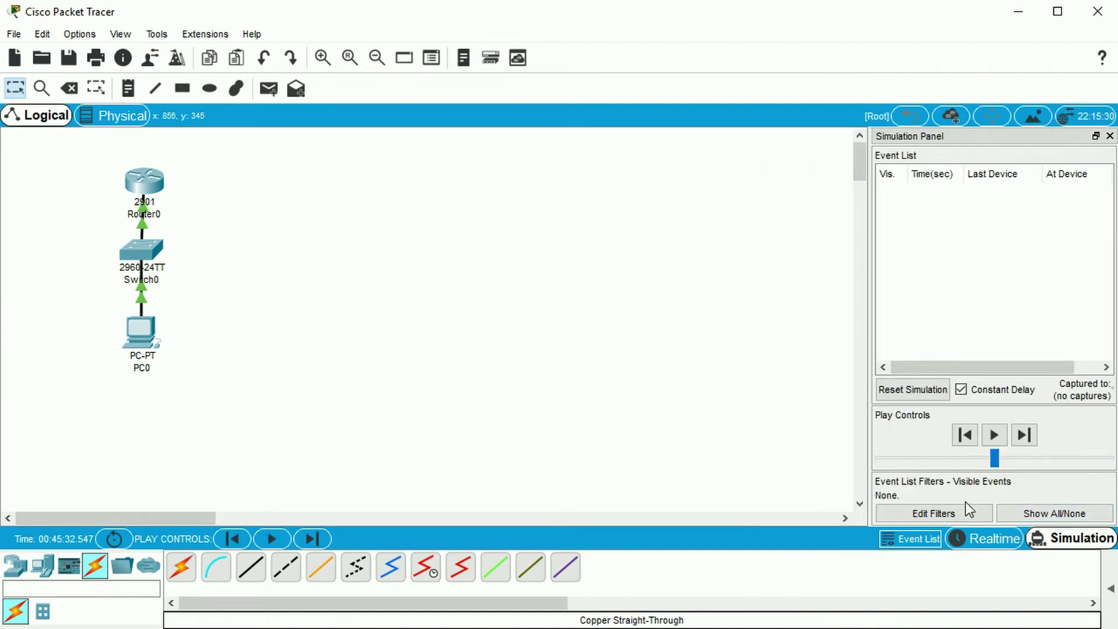
pyautogui.click(955, 513)
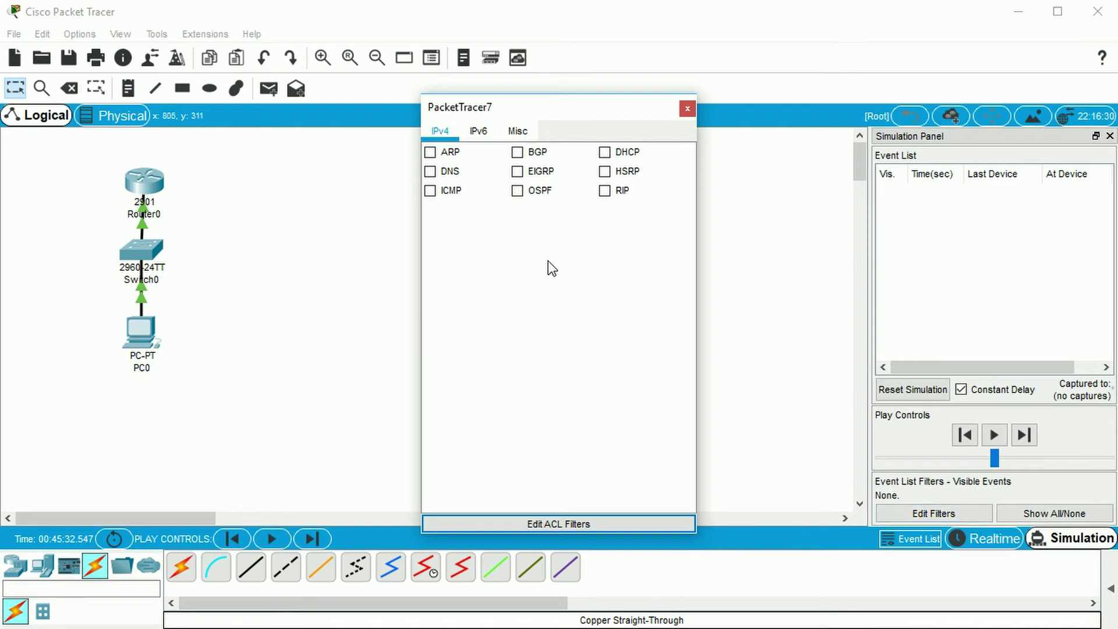
pyautogui.click(432, 192)
pyautogui.click(688, 109)
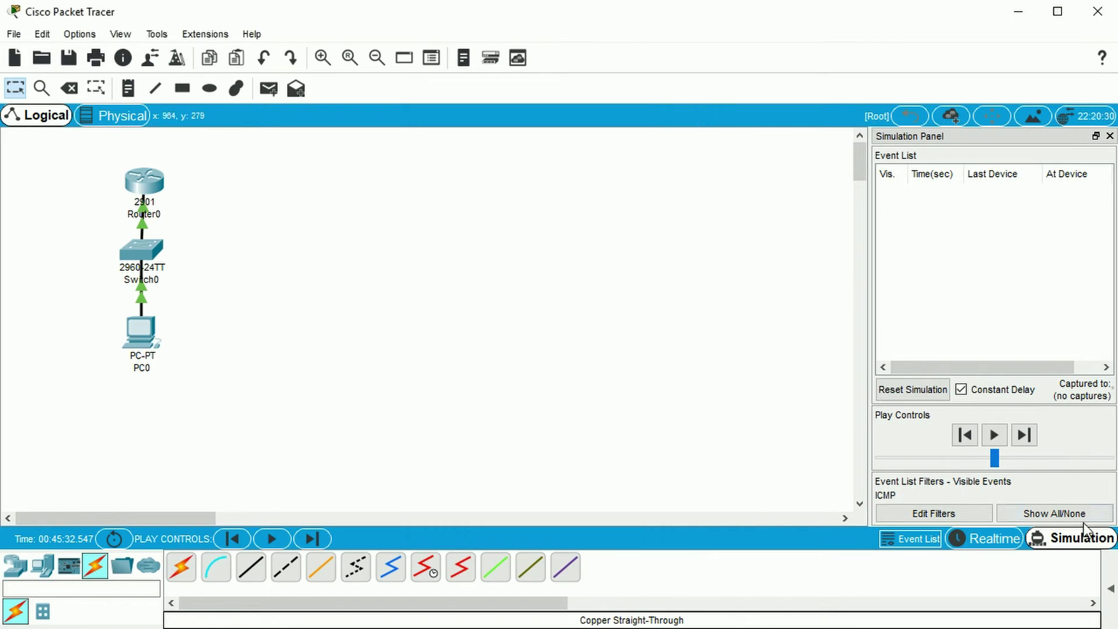
# - Rerun ping 192.168.0.1 from PC0's command prompt in Simulation mode and close the PC0 window
pyautogui.click(145, 332)
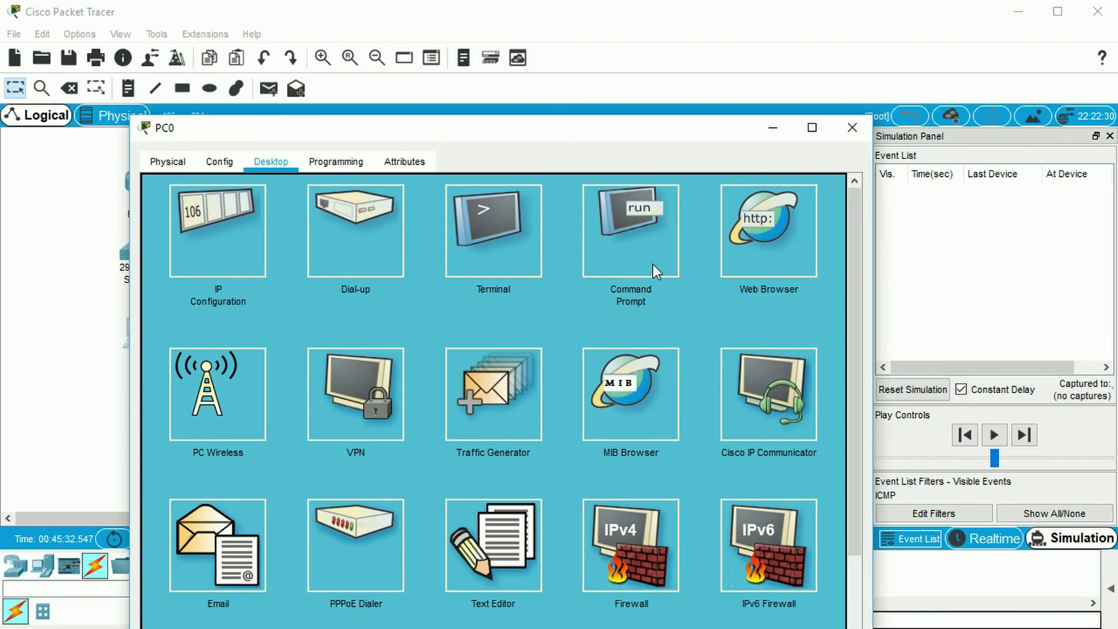
pyautogui.click(652, 265)
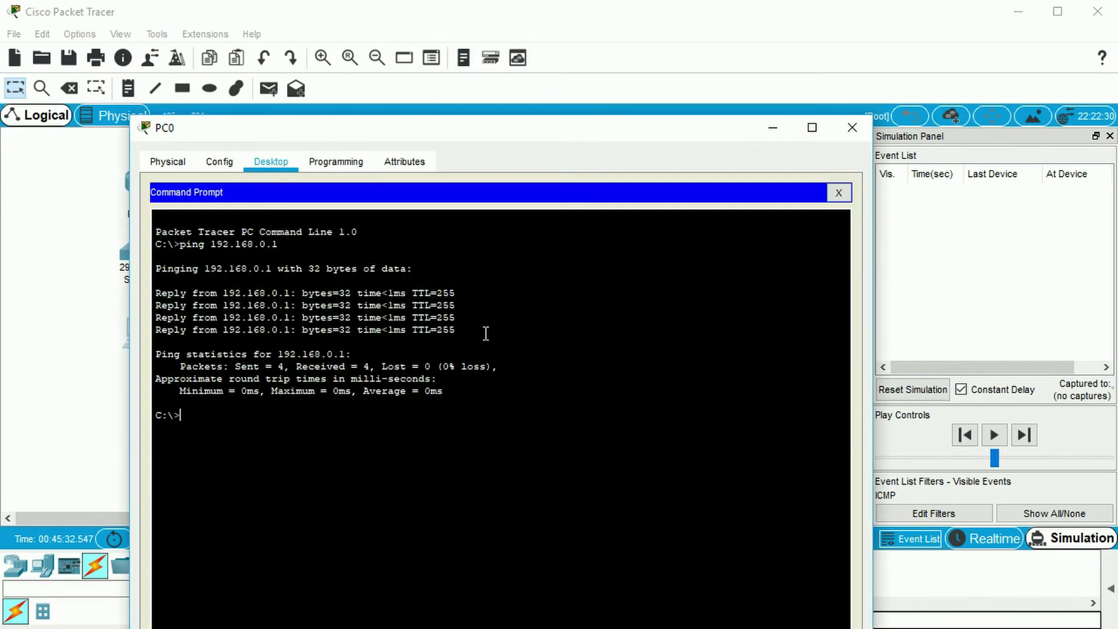
pyautogui.press('Up')
pyautogui.press('Return')
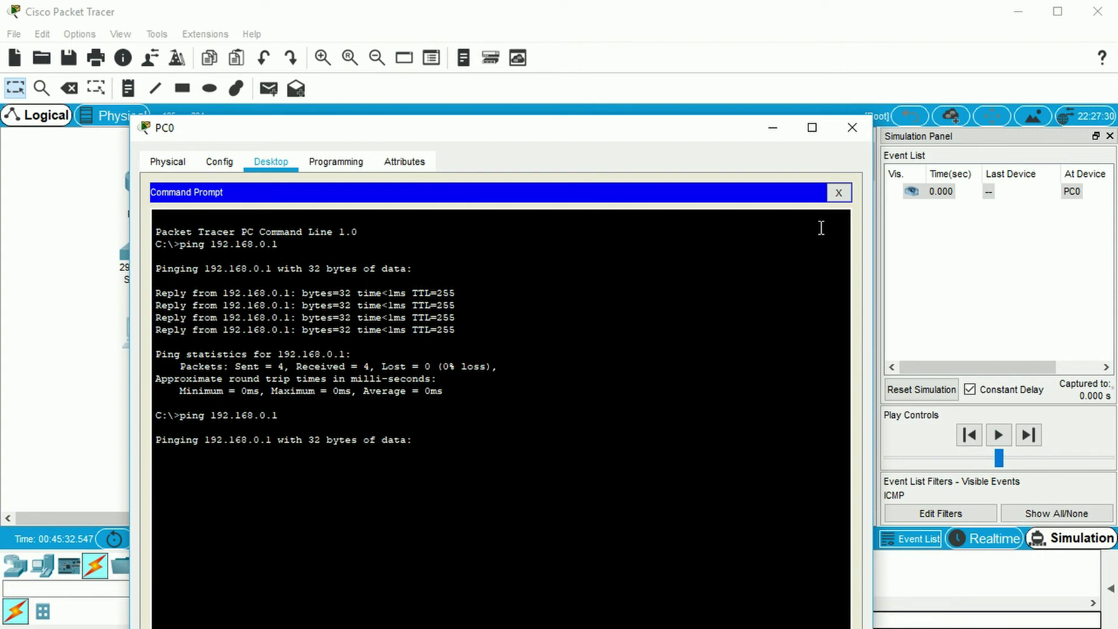
pyautogui.click(852, 127)
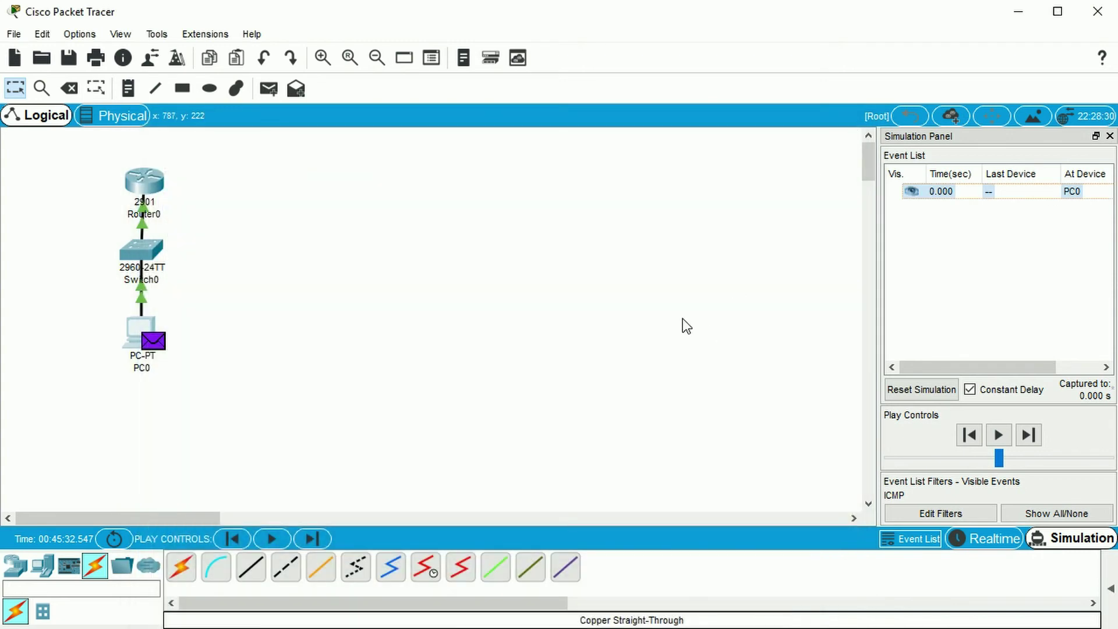
# - Inspect the PDU information of the packet at PC0, reading the ping process notes in the OSI model
pyautogui.click(153, 343)
pyautogui.click(152, 344)
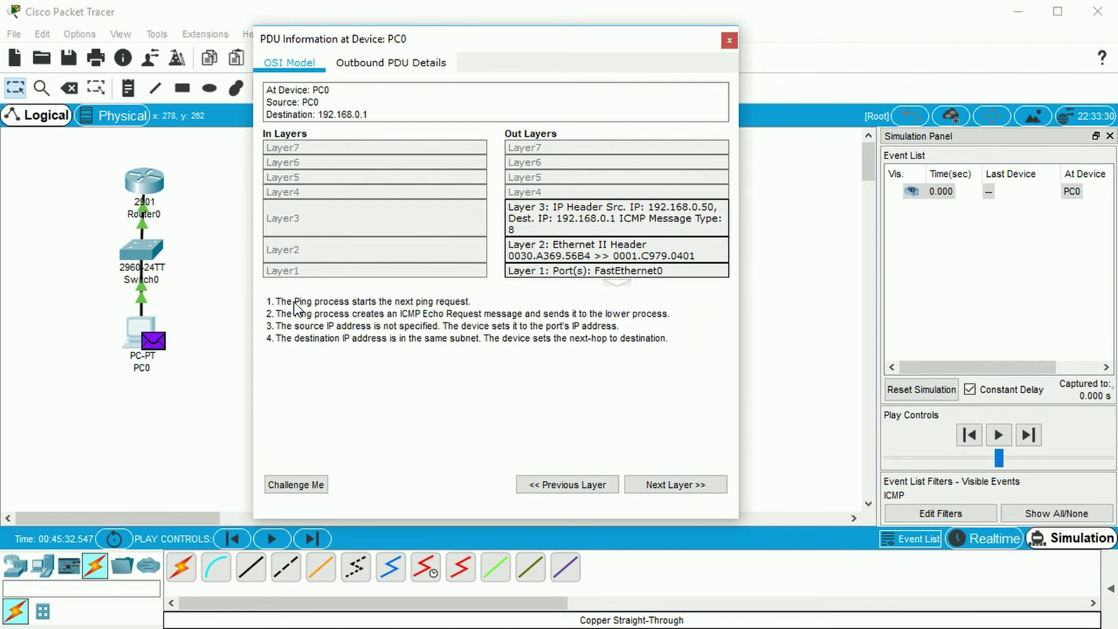
pyautogui.moveTo(292, 301); pyautogui.dragTo(463, 304)
pyautogui.moveTo(324, 317); pyautogui.dragTo(496, 315)
pyautogui.click(729, 40)
# - Advance the simulation event by event until the ICMP packet has gone through Switch0 to Router0 and back to PC0
pyautogui.click(1035, 432)
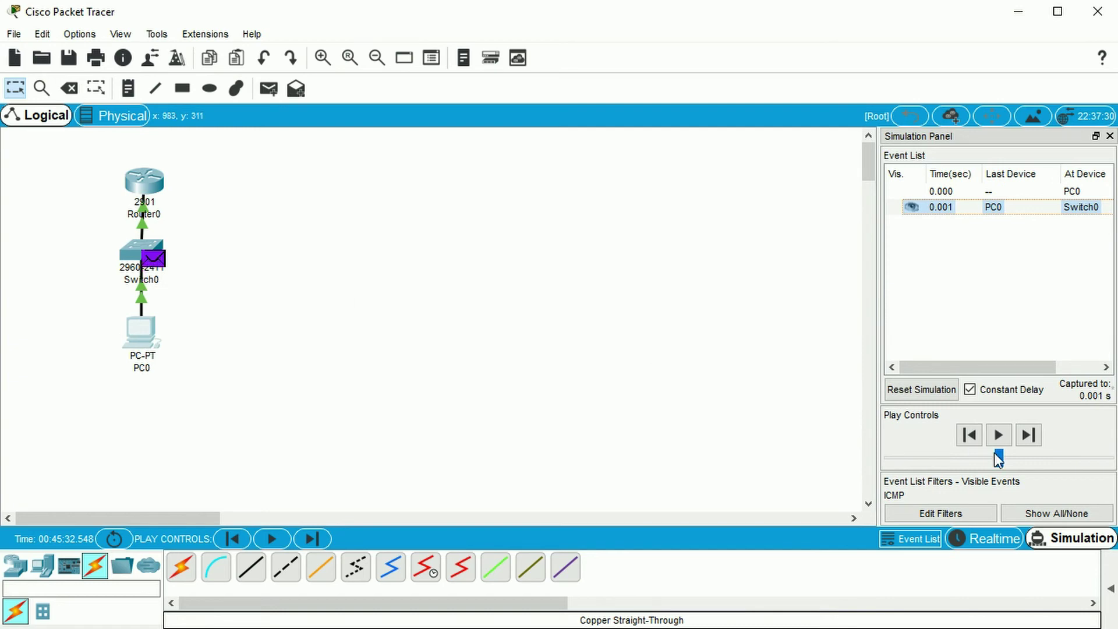
pyautogui.click(1034, 436)
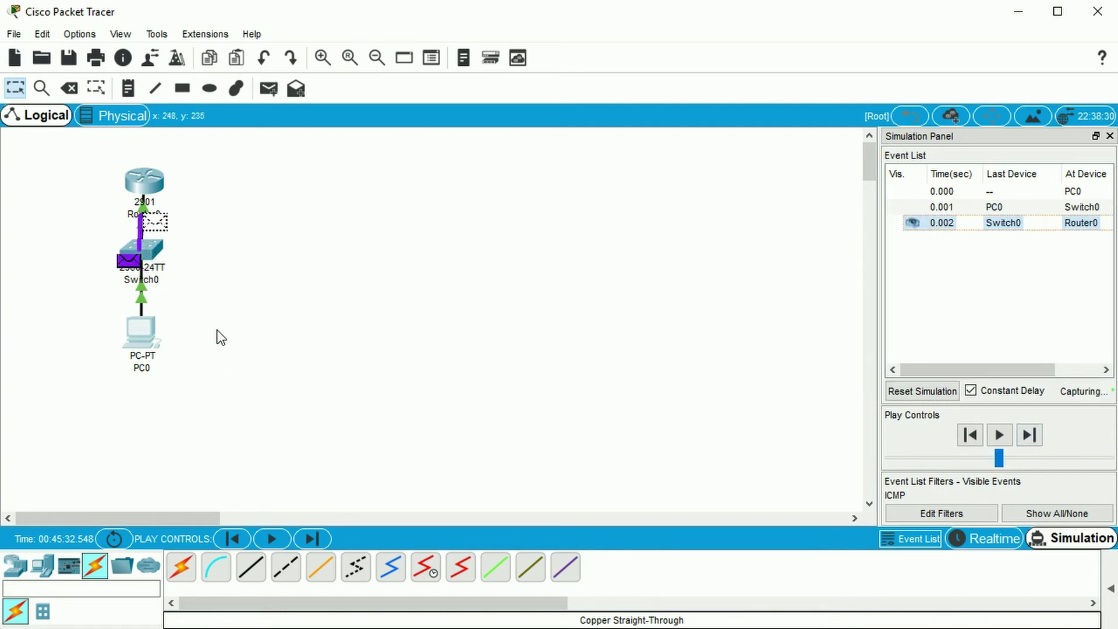
pyautogui.click(1028, 435)
pyautogui.click(1028, 436)
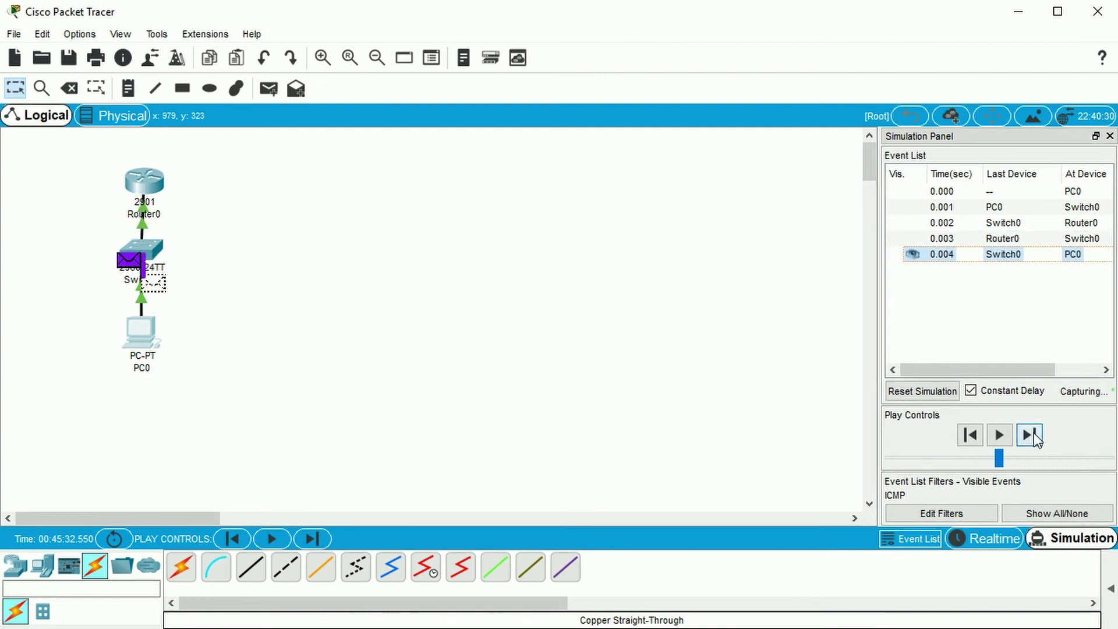
# - Step the simulation back to the first event, with the packet at PC0
pyautogui.click(969, 435)
pyautogui.click(969, 435)
pyautogui.click(969, 436)
pyautogui.click(968, 436)
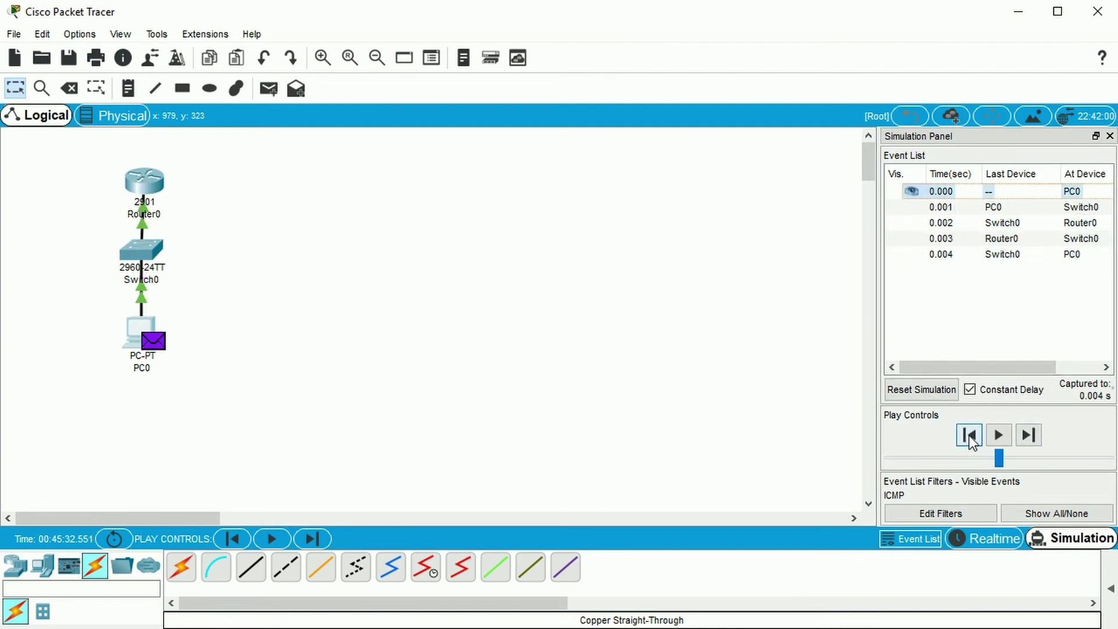
# - Examine the outbound Layer 2 description of PC0's packet, covering the ARP table lookup and Ethernet encapsulation
pyautogui.click(154, 343)
pyautogui.click(563, 257)
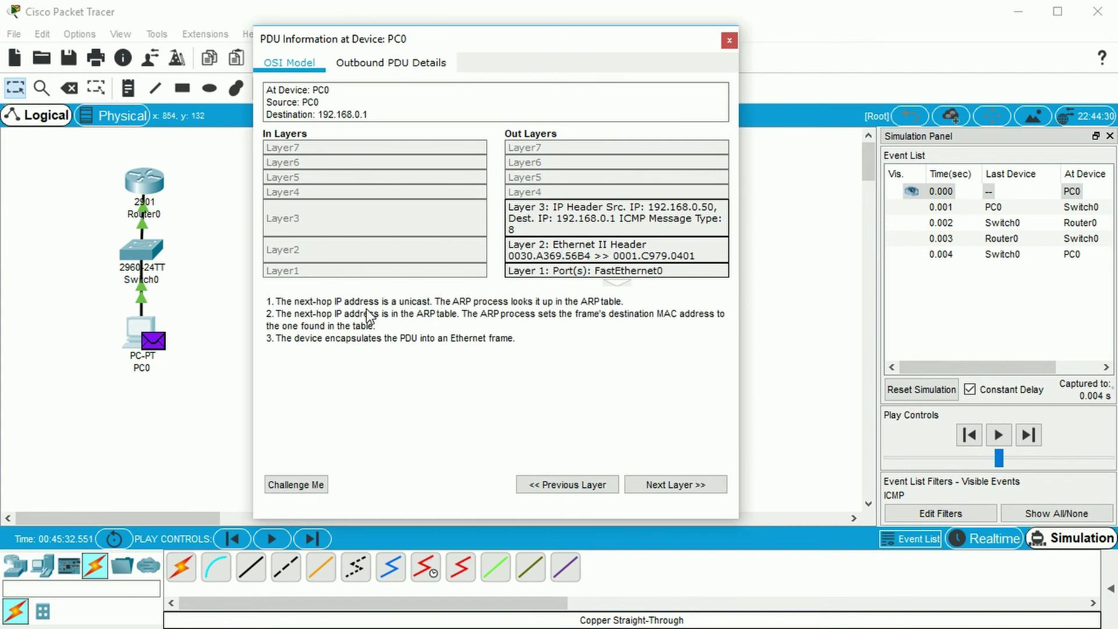
pyautogui.moveTo(440, 301); pyautogui.dragTo(622, 302)
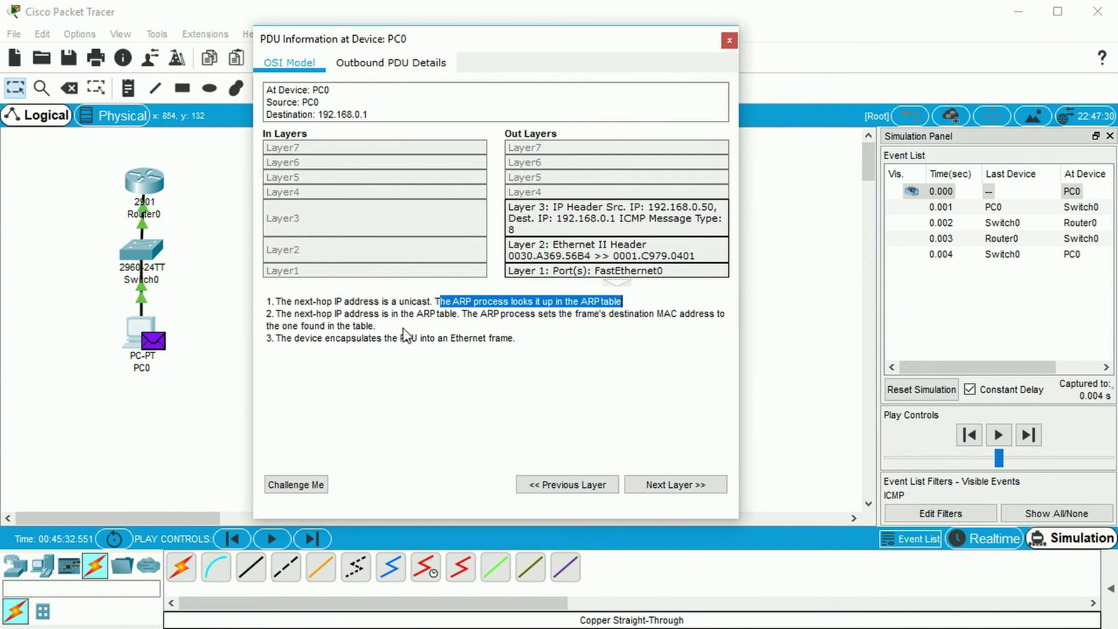
pyautogui.moveTo(348, 313); pyautogui.dragTo(379, 324)
pyautogui.moveTo(286, 339); pyautogui.dragTo(457, 343)
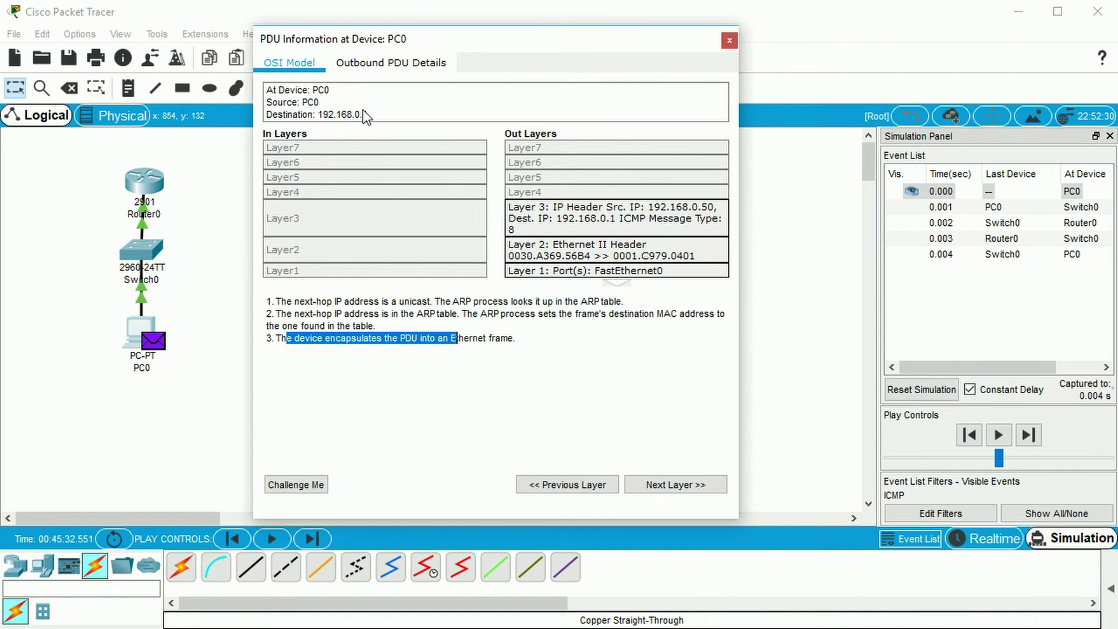
pyautogui.click(729, 41)
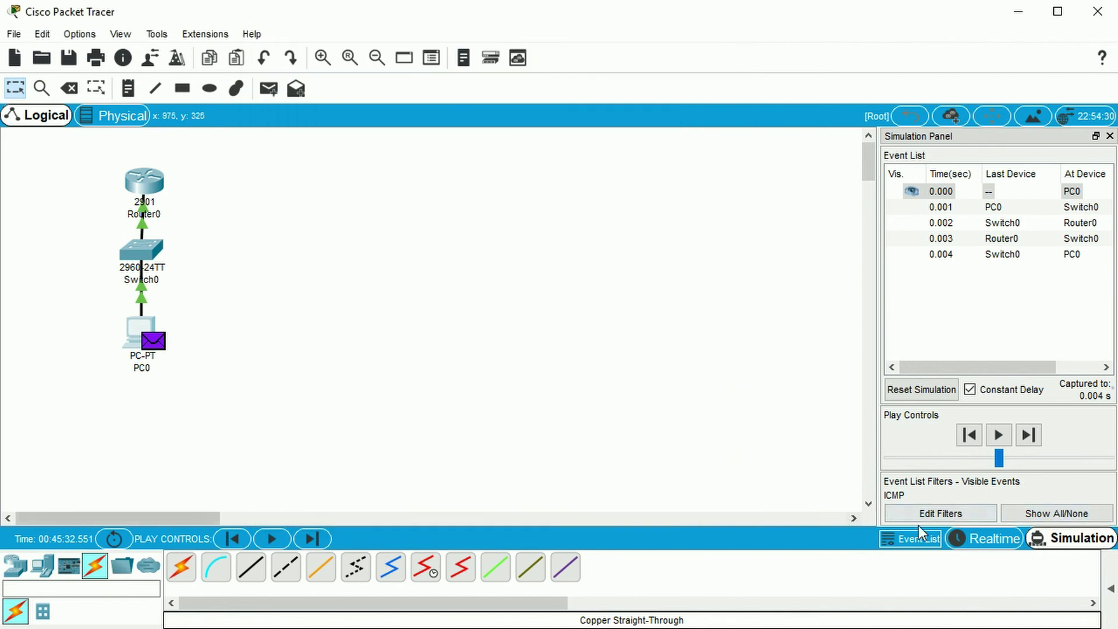
# - Compare the outbound Layer 3, Layer 2 and Layer 1 descriptions of the packet at PC0
pyautogui.click(153, 342)
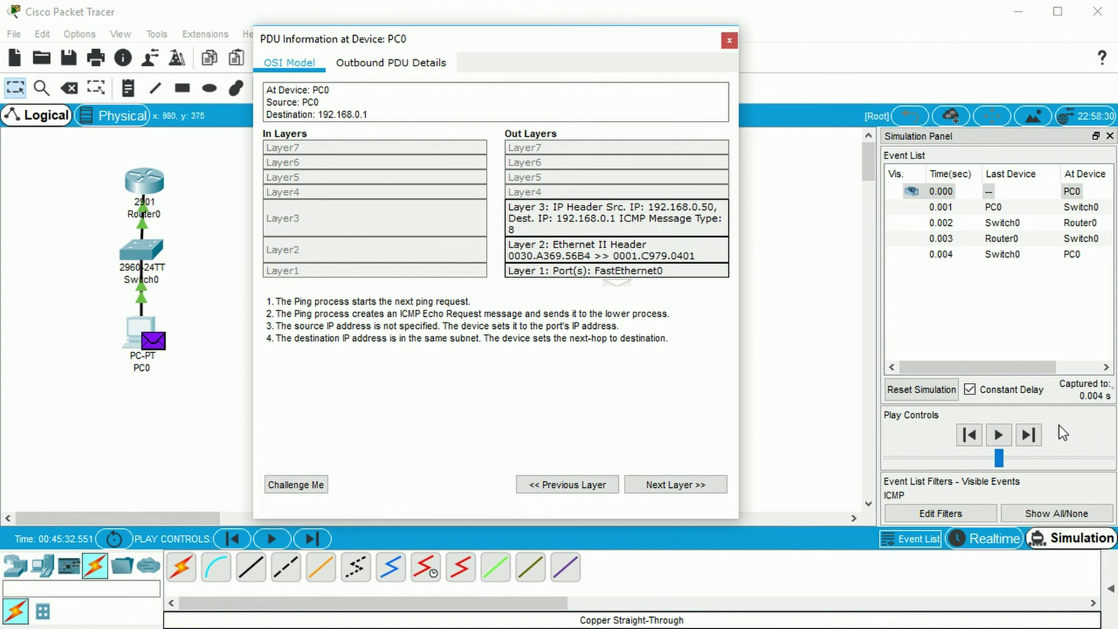
pyautogui.click(586, 247)
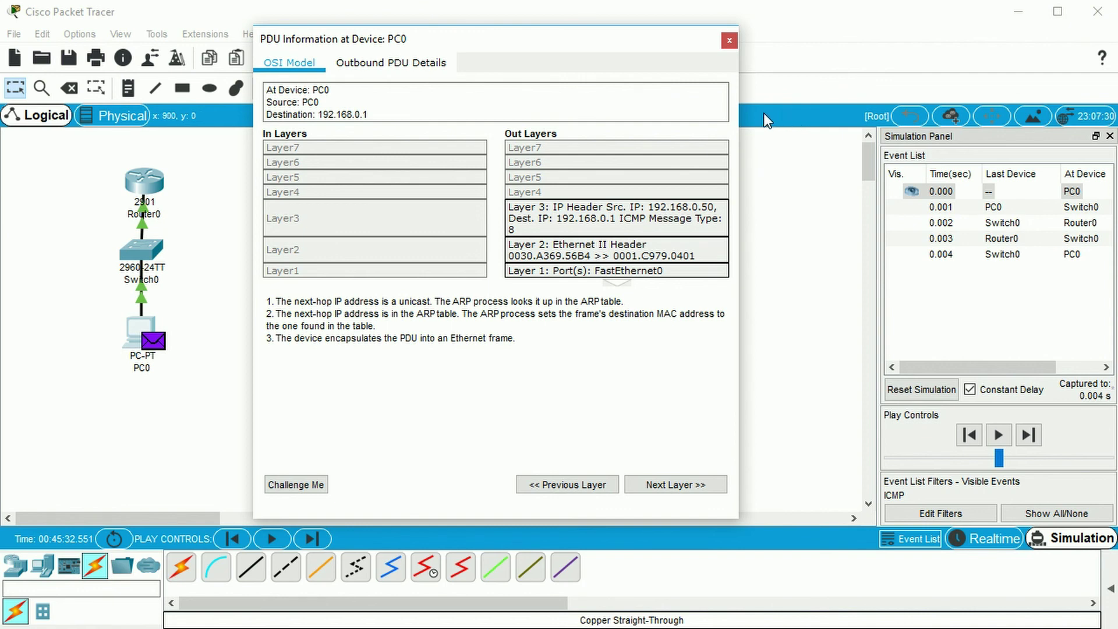
pyautogui.click(587, 228)
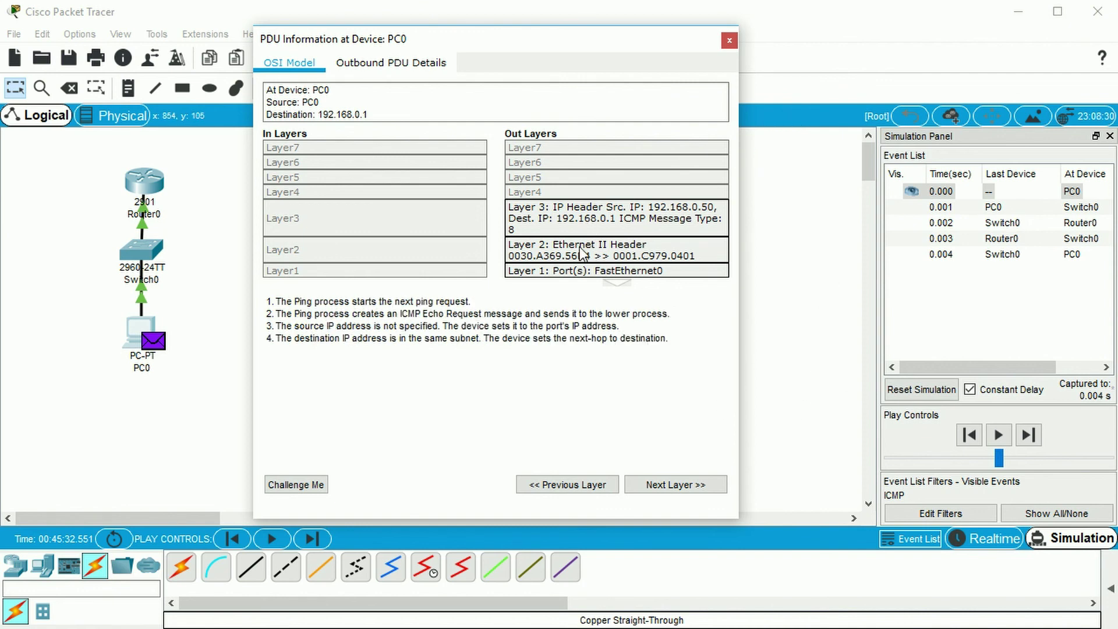
pyautogui.click(579, 247)
pyautogui.click(584, 271)
pyautogui.click(584, 226)
pyautogui.click(573, 254)
pyautogui.click(569, 271)
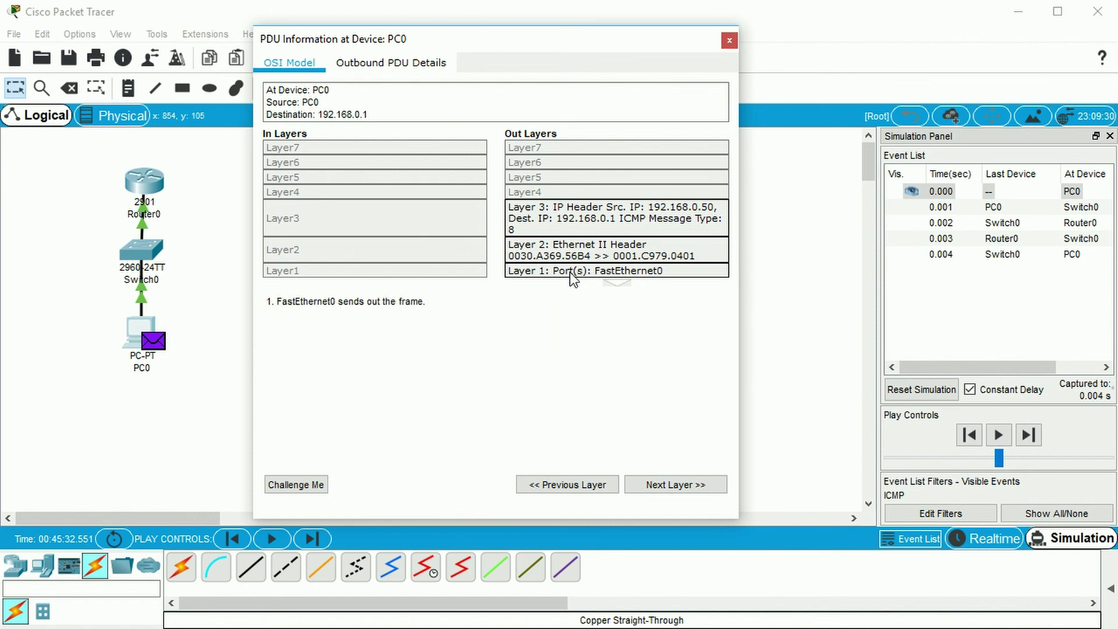
pyautogui.click(729, 40)
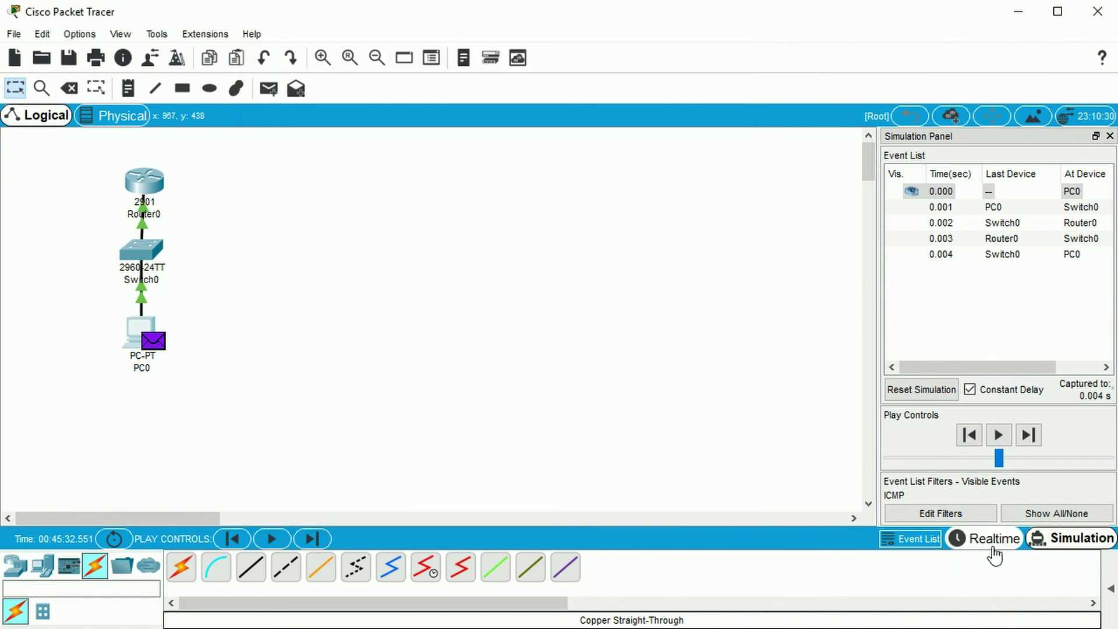
# - Return to Realtime mode and delete PC0 and Switch0 from the workspace
pyautogui.click(987, 539)
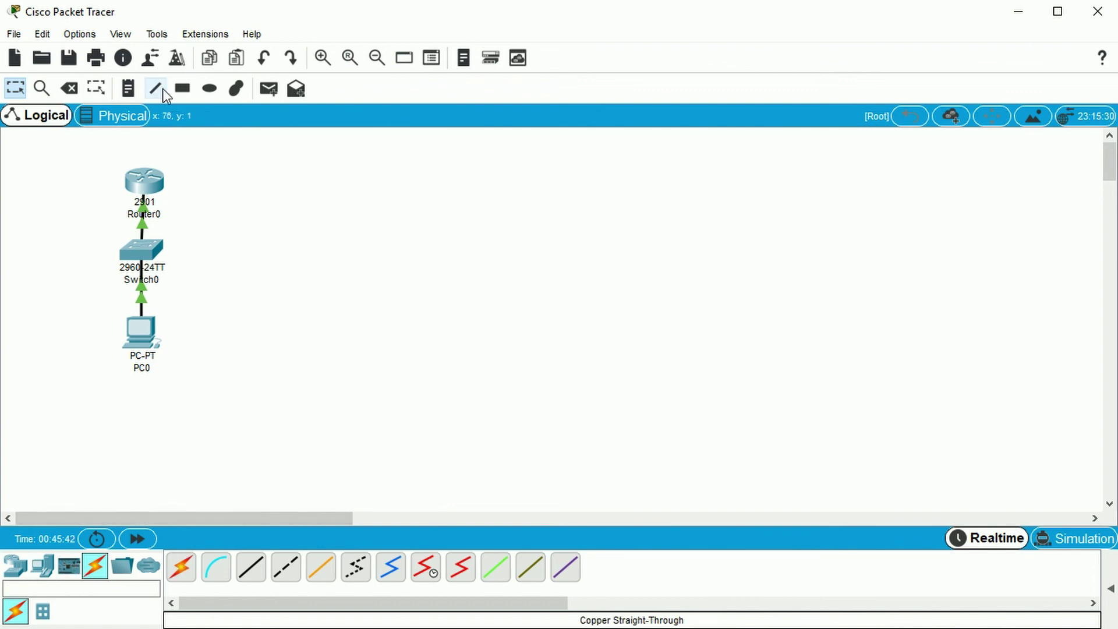
pyautogui.click(74, 92)
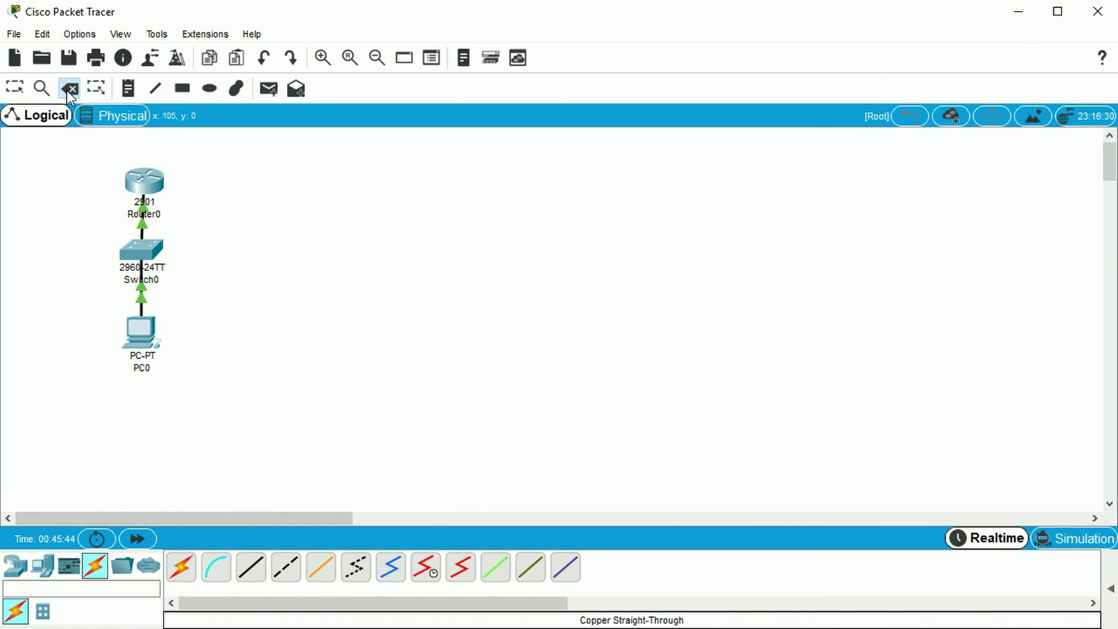
pyautogui.click(139, 332)
pyautogui.click(123, 267)
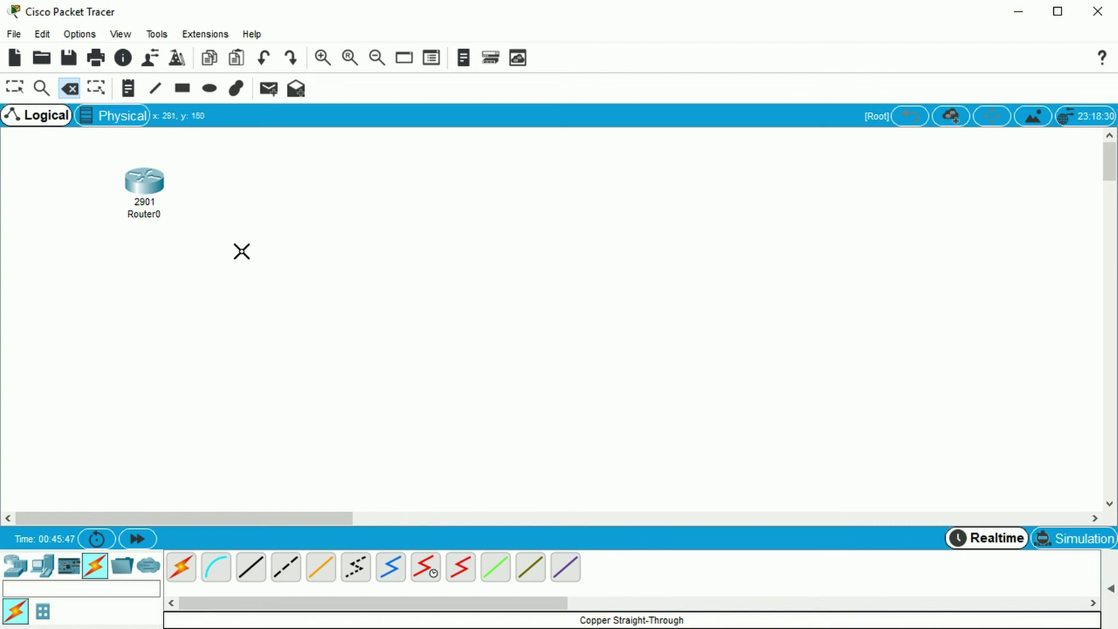